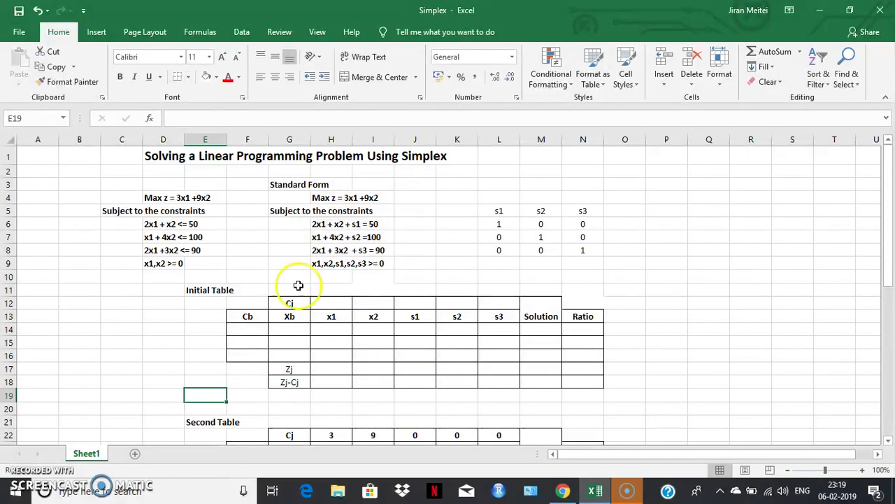
Step: Enter the basic variables s1, s2 and s3 in the Xb column
click(281, 327)
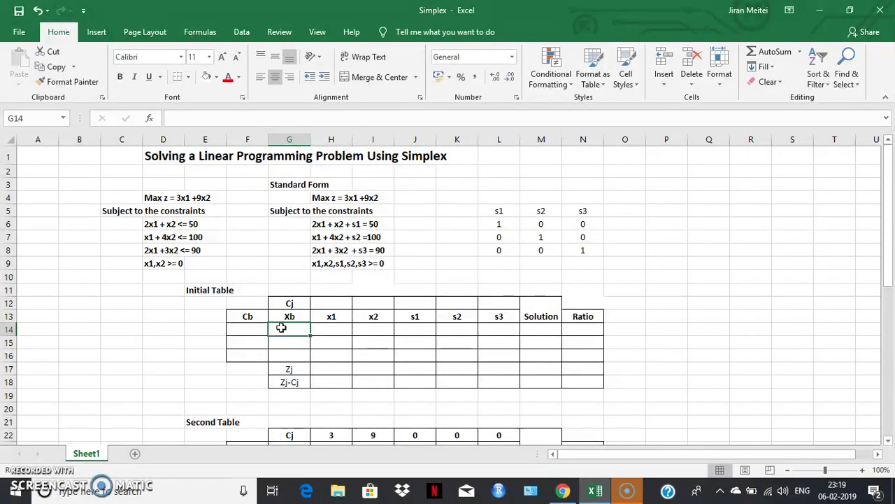
text(s1)
key(Return)
text(s2)
key(Return)
text(s3)
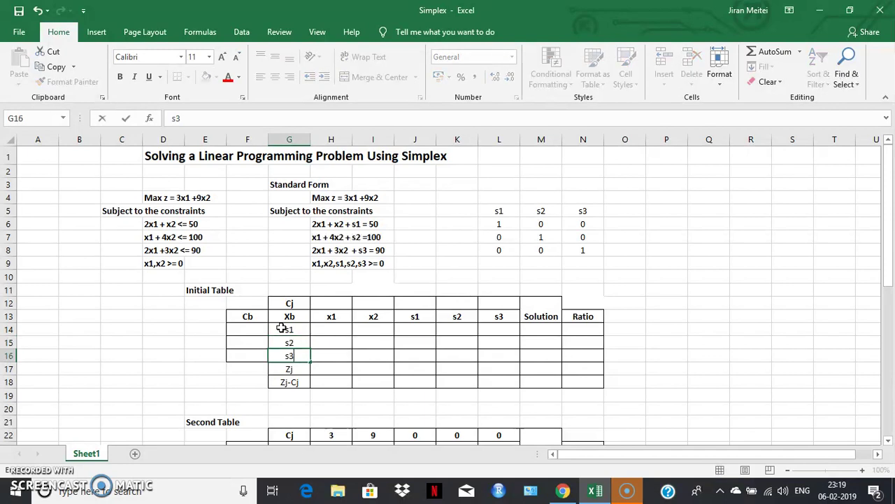
key(Left)
Step: Enter Cb values of 0 for all three basic variables
key(Up)
key(Up)
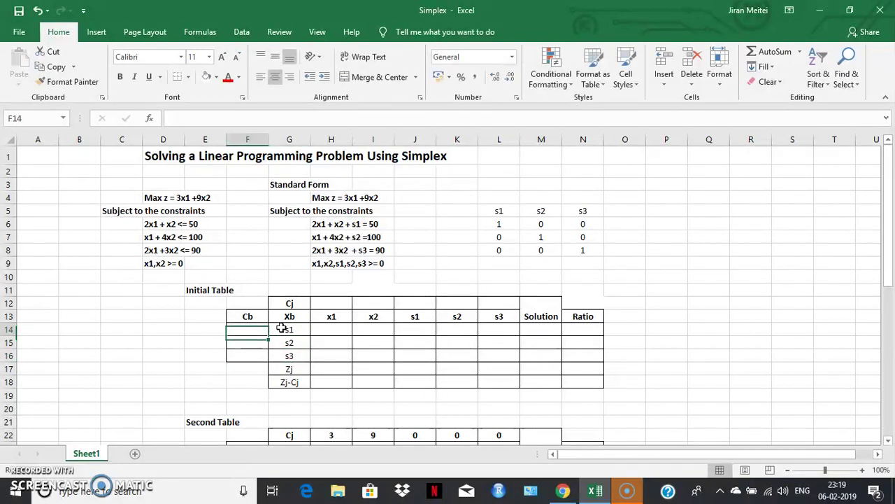
text(0)
key(Return)
text(0)
key(Return)
text(0)
key(Return)
Step: Fill the Cj row with 3, 9, 0, 0, 0 above x1 through s3
click(281, 327)
key(ctrl+c)
click(332, 304)
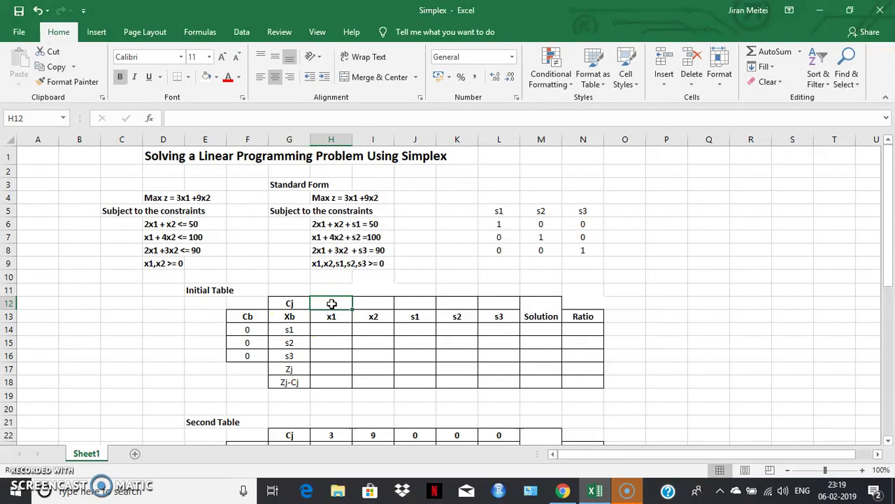
key(Right)
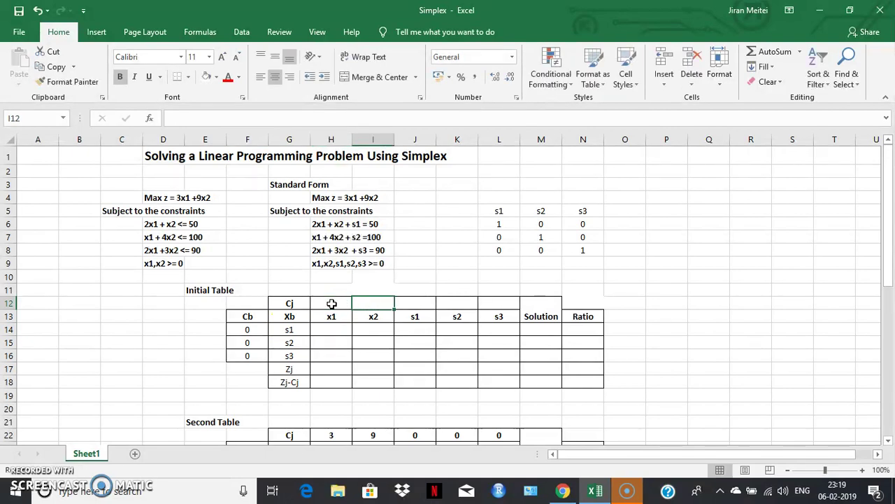
text(9)
key(Right)
text(0)
key(Right)
text(0)
key(Right)
text(0)
key(Return)
Step: Enter the s1 row: 2, 1, 1, 0, 0 with solution 50
key(Down)
key(Left)
key(Left)
key(Left)
key(Left)
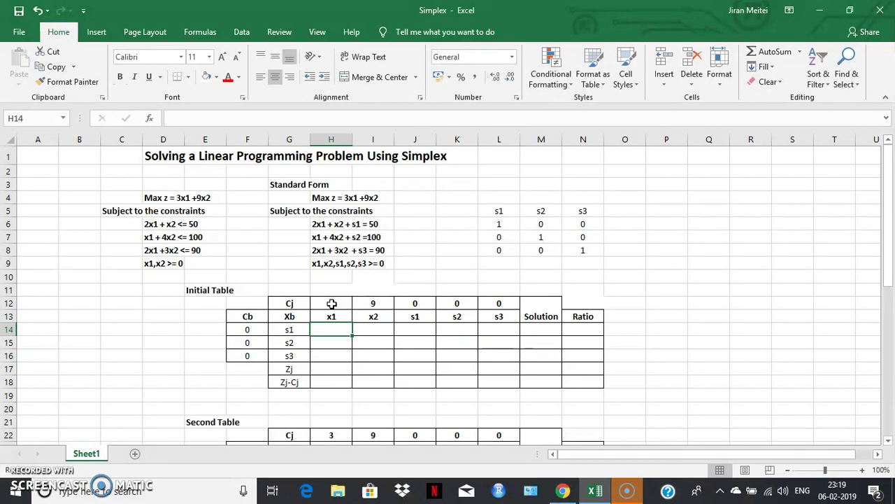
text(2)
key(Right)
text(1)
key(Right)
text(1)
key(Right)
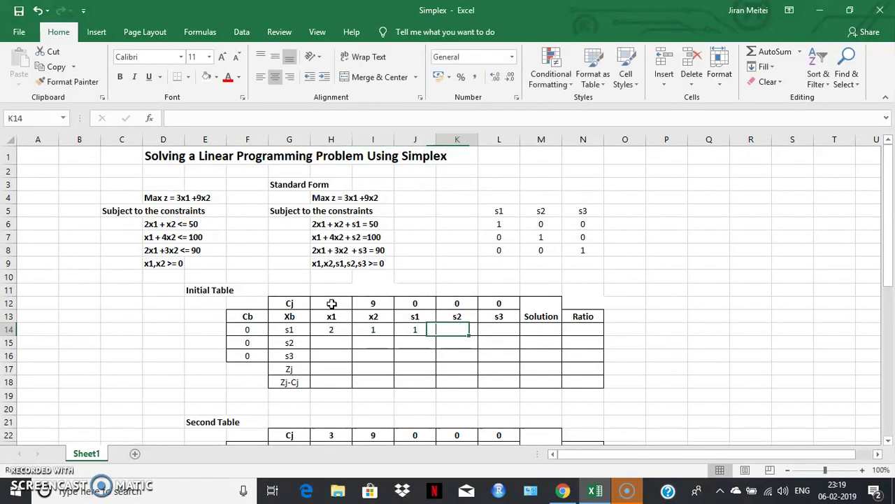
text(0)
key(Right)
text(0)
key(Right)
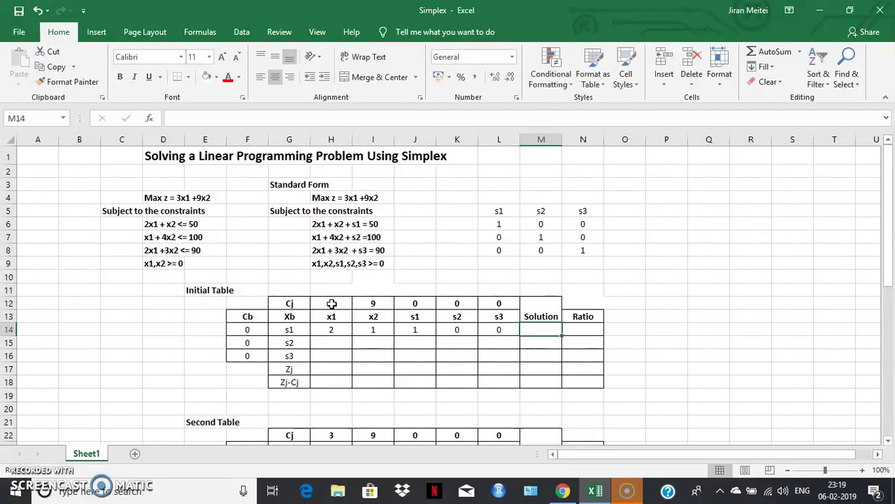
text(5)
key(Return)
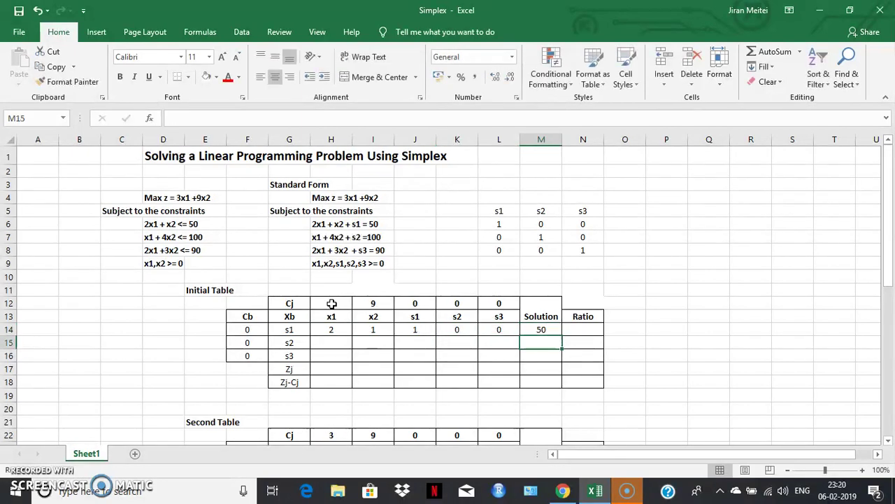
Step: Enter the s2 row: 1, 4, 0, 1, 0 with solution 100
key(Left)
key(Left)
key(Left)
key(Left)
key(Left)
text(1)
key(Right)
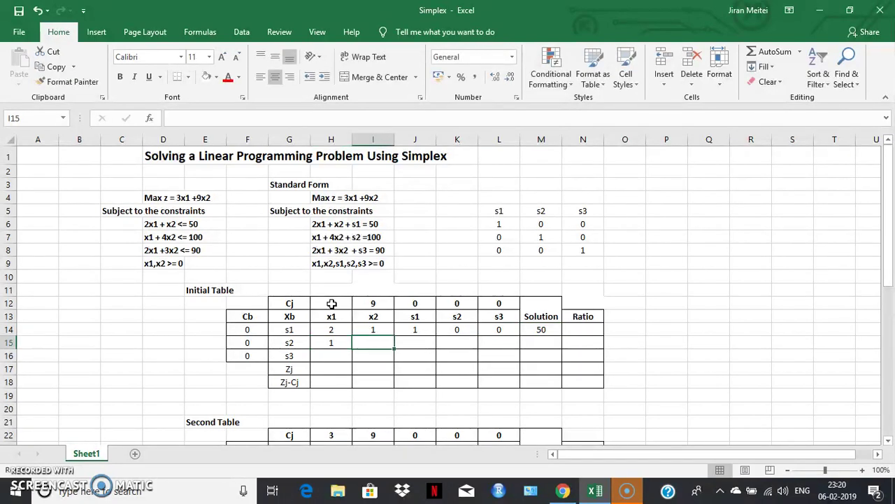
text(4)
key(Right)
text(0)
key(Right)
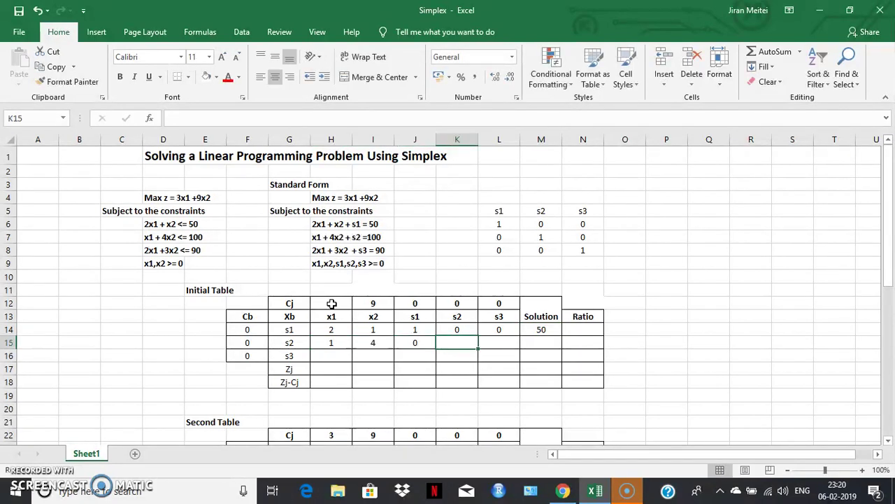
text(1)
key(Right)
text(0)
key(Right)
text(100)
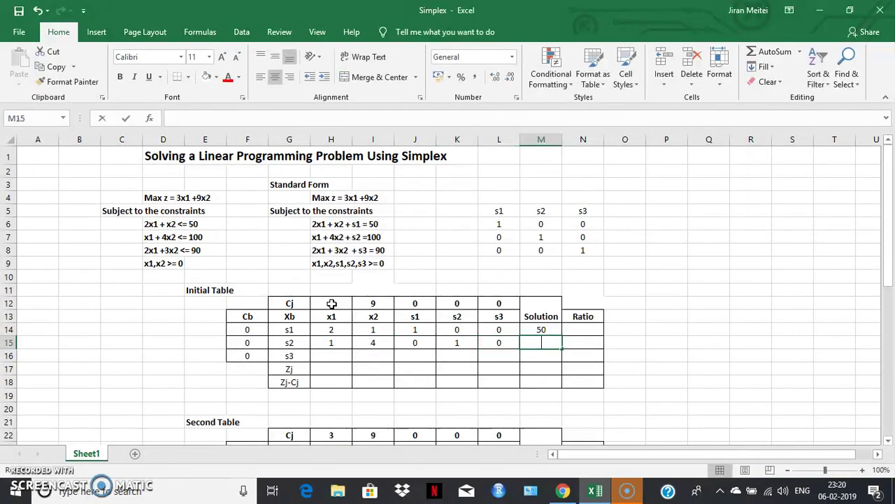
key(Return)
Step: Enter the s3 row: 2, 3, 0, 0, 1 with solution 90
key(Left)
key(Left)
key(Left)
key(Left)
key(Left)
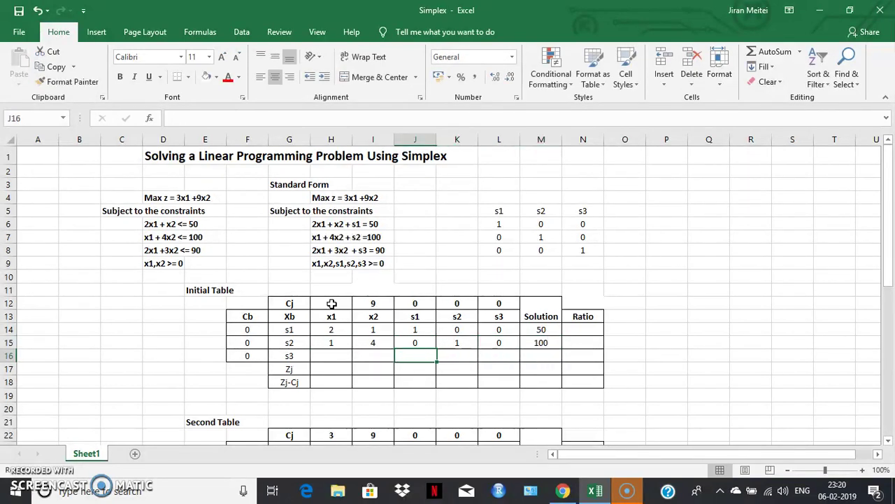
text(2)
key(Right)
text(3)
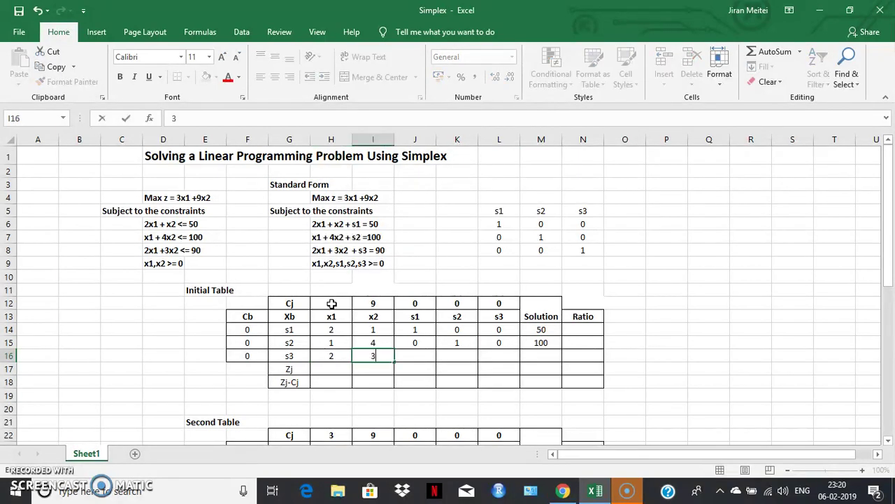
key(Right)
text(0)
key(Right)
text(0)
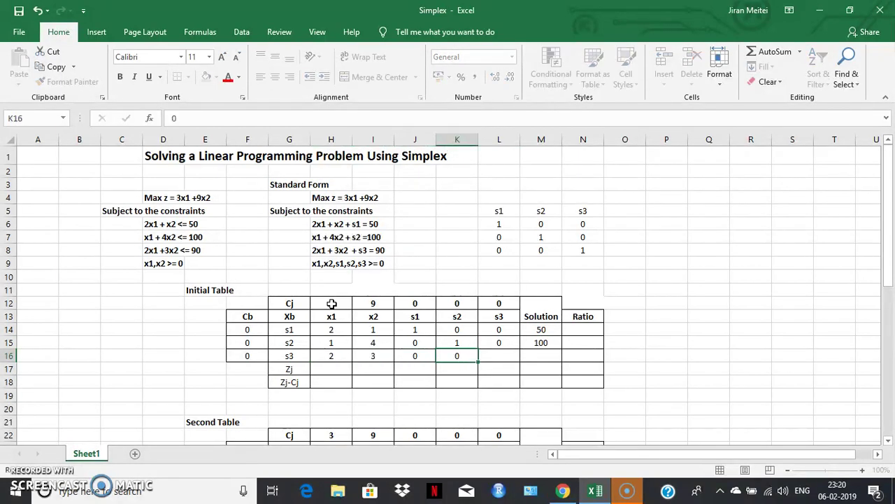
key(Right)
text(1)
key(Right)
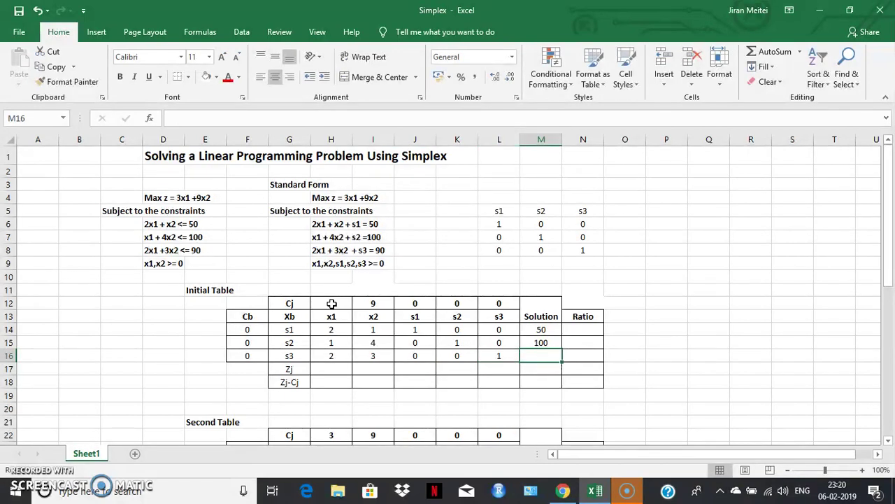
text(90)
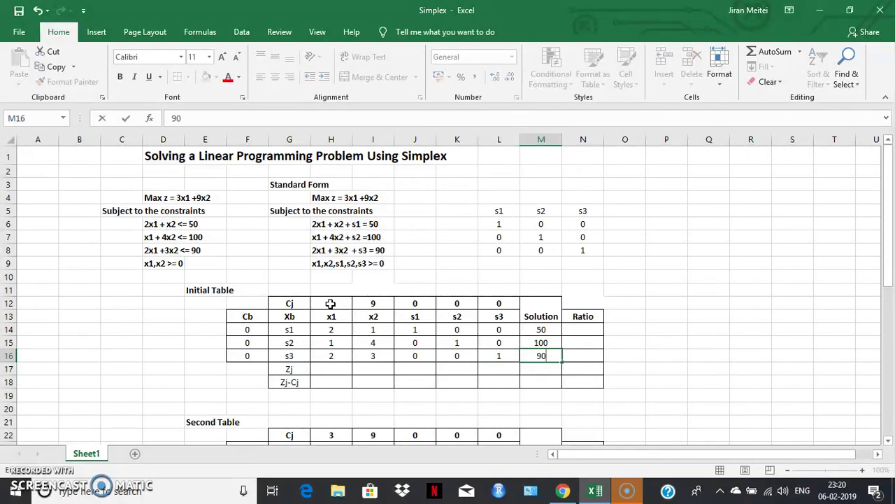
click(329, 371)
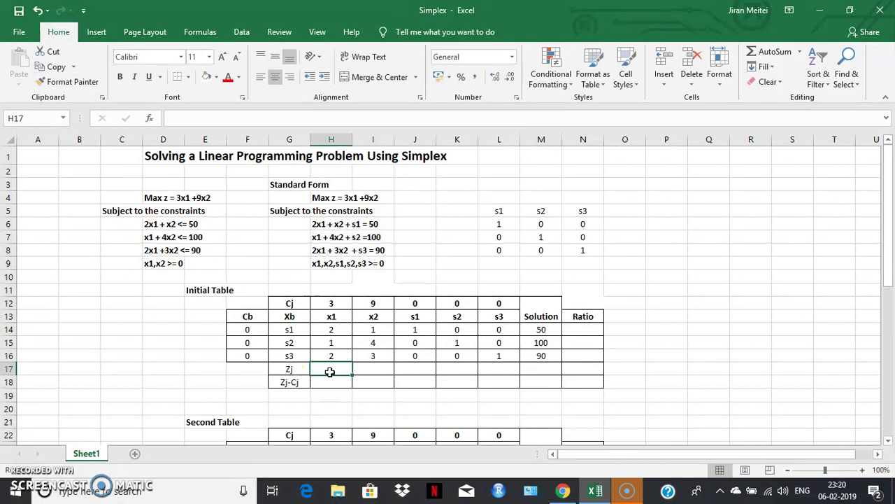
Step: Enter =SUMPRODUCT($F$14:$F$16,H14:H16) as the x1 Zj value
text(=sump)
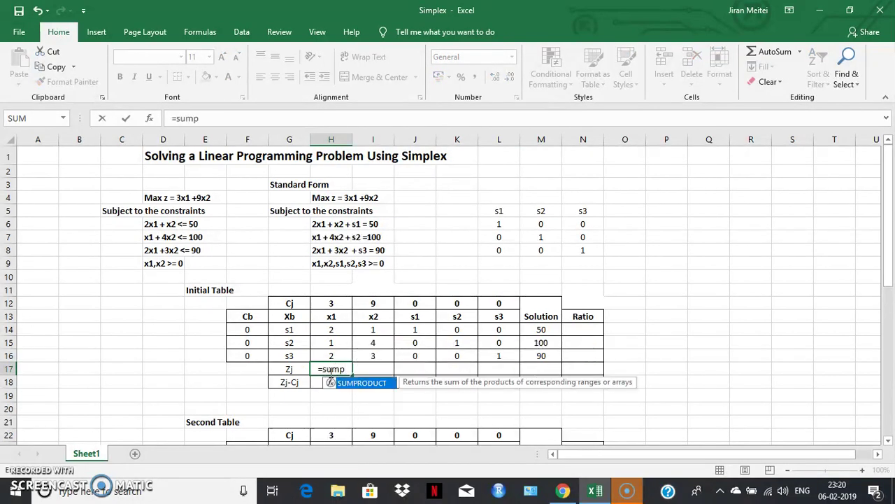
double_click(356, 382)
drag(258, 333, 256, 355)
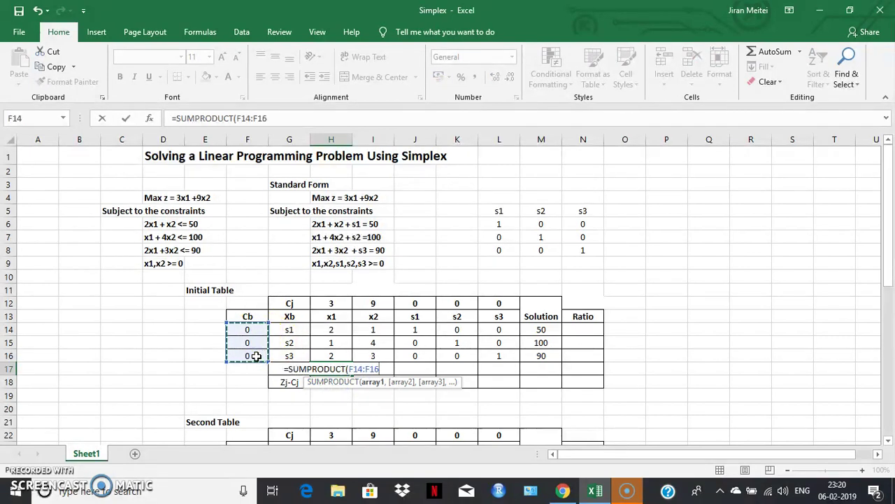
key(F4)
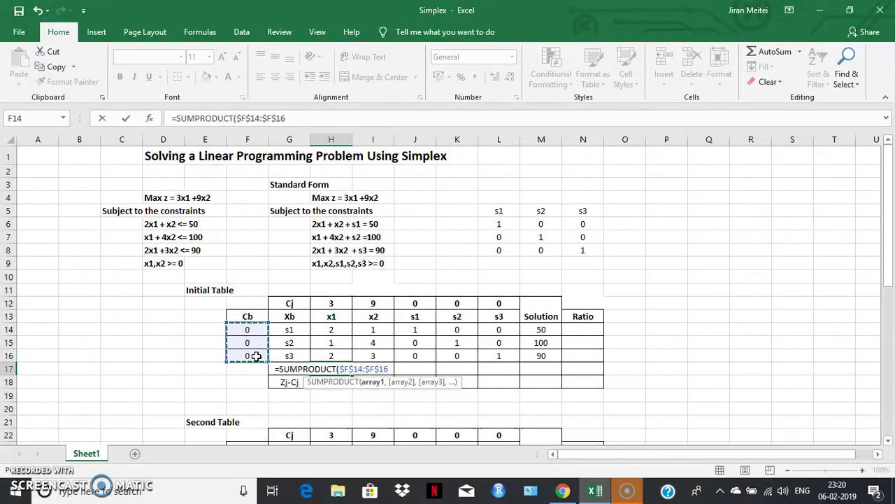
text(,)
drag(327, 329, 328, 354)
key(Return)
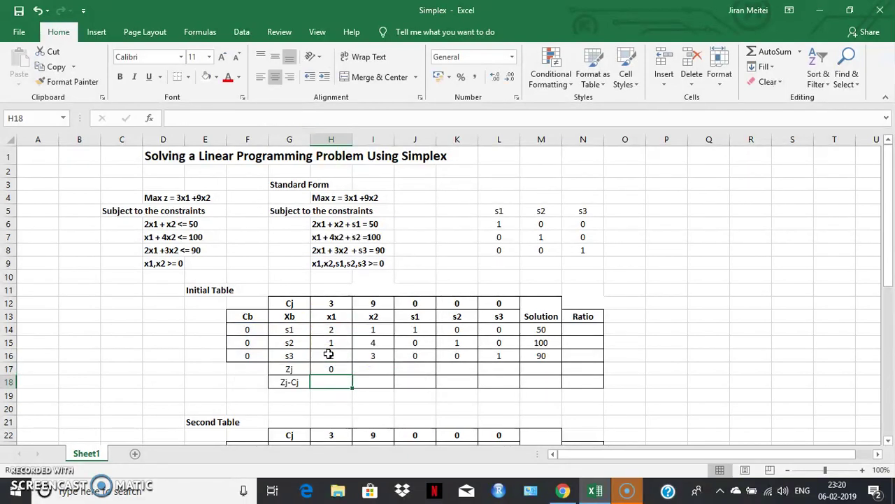
Step: Copy the Zj formula across through the Solution column and bold the Solution Zj value
click(333, 367)
drag(352, 375, 505, 369)
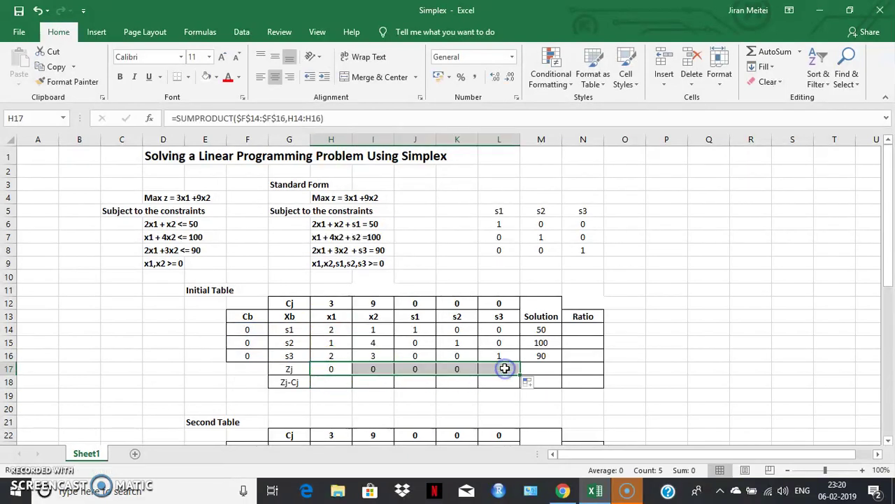
double_click(505, 368)
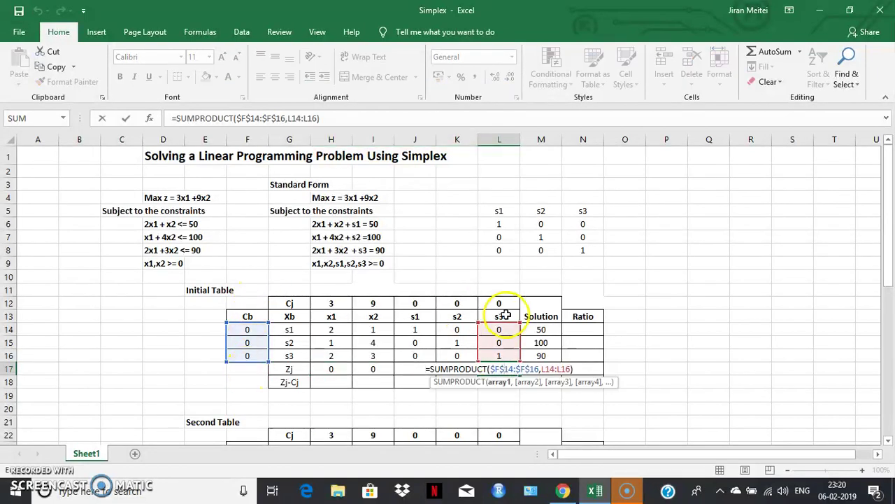
key(Return)
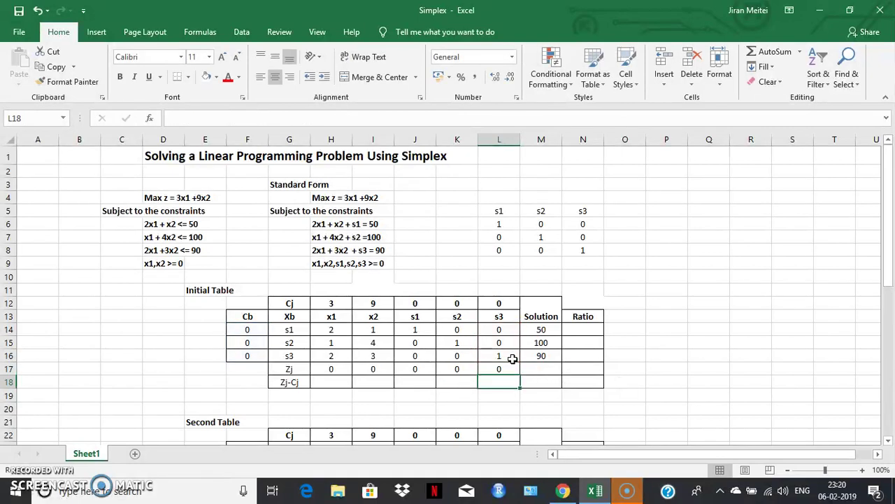
click(513, 367)
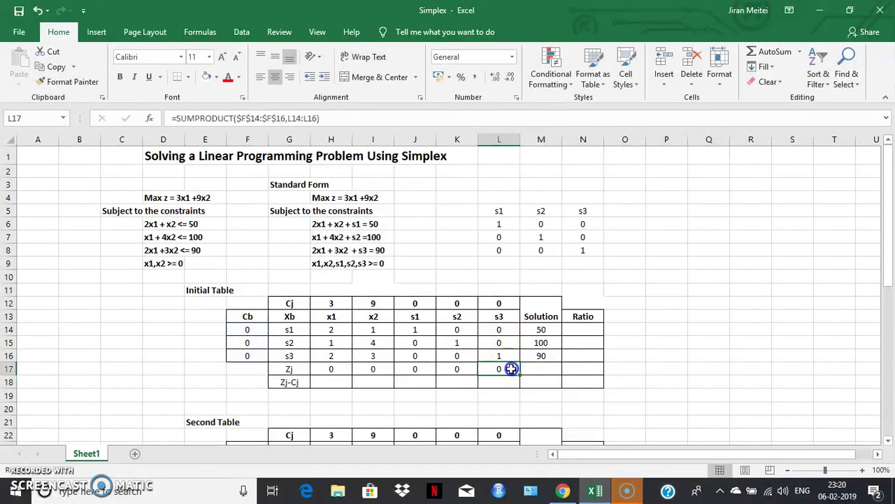
drag(524, 375, 551, 377)
click(544, 371)
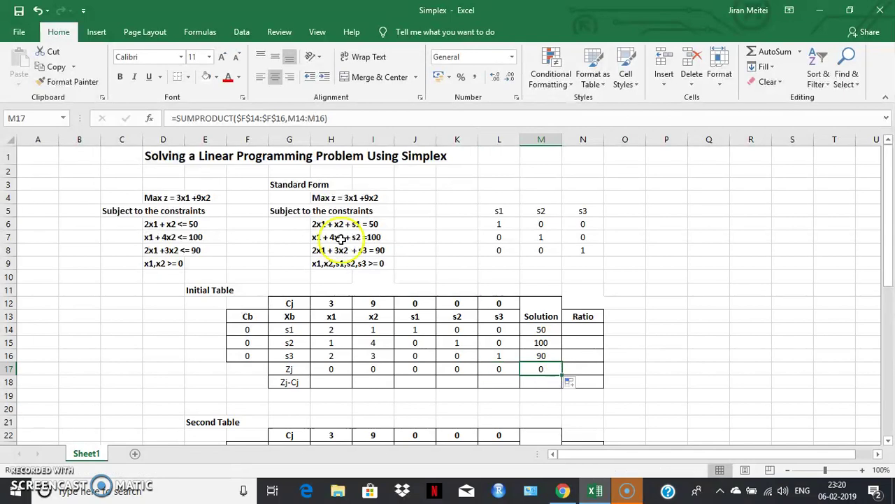
click(120, 77)
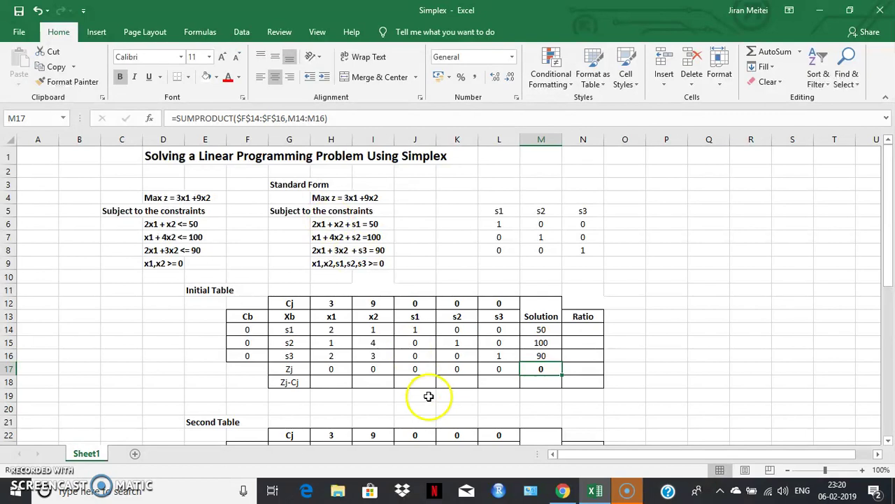
Step: Enter =H17-H12 for x1's Zj-Cj and fill it right to s3, giving -3, -9, 0, 0, 0
click(342, 382)
text(=)
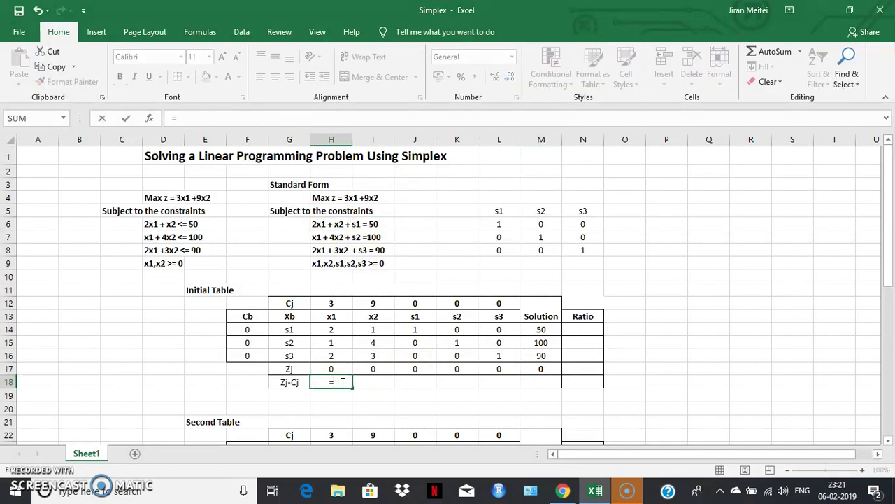
click(320, 370)
text(-)
click(335, 304)
key(Return)
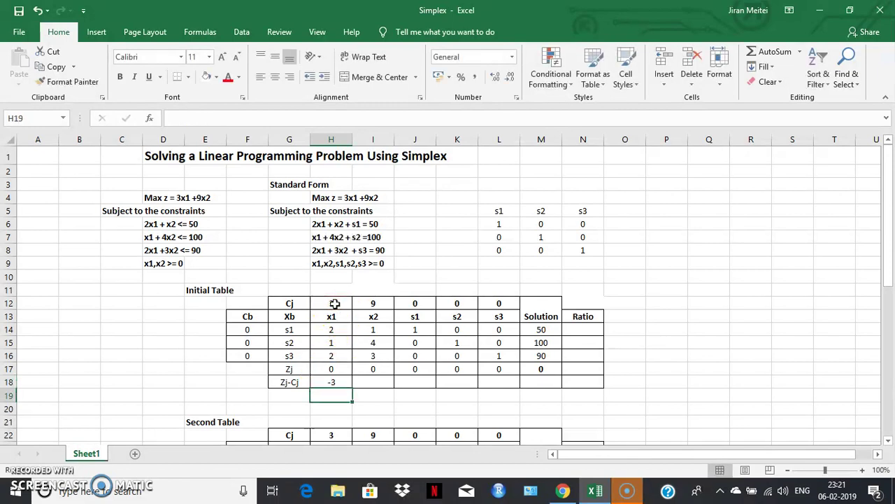
click(344, 379)
drag(352, 387, 525, 362)
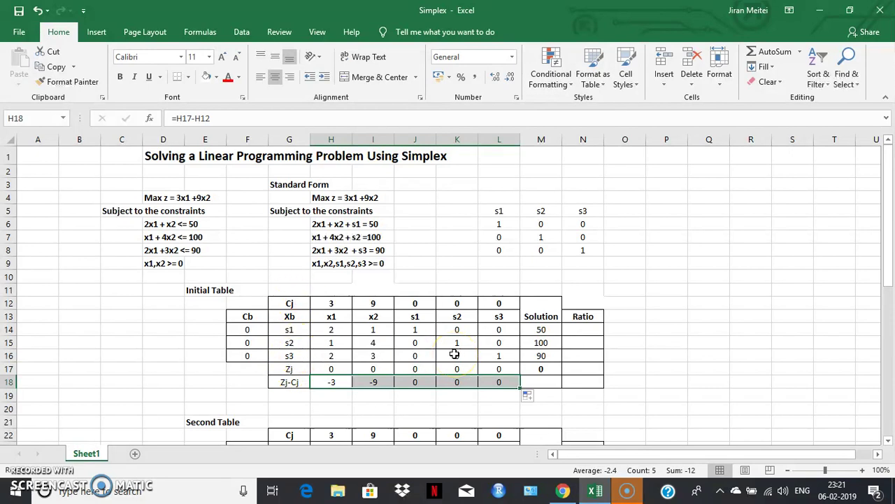
click(387, 405)
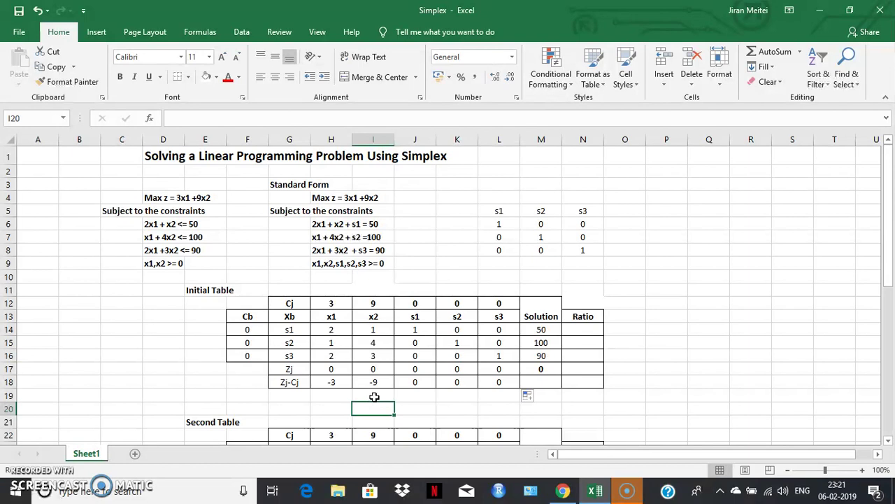
drag(373, 302, 375, 383)
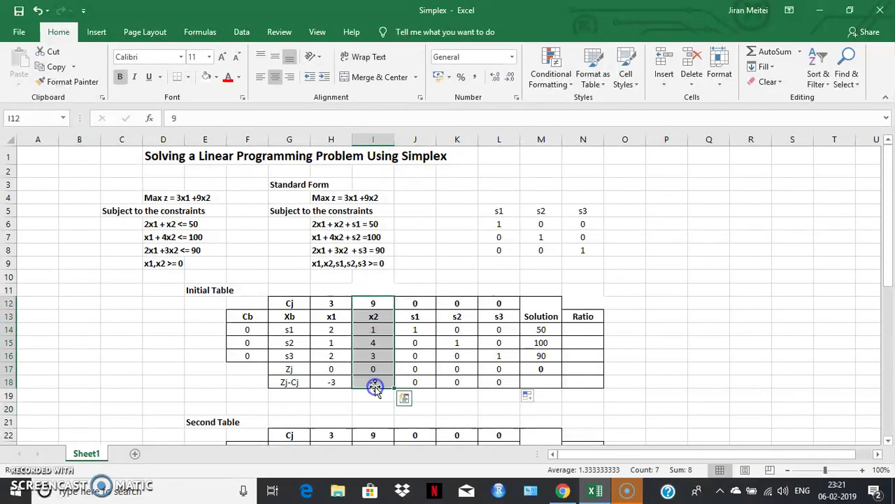
Step: Fill the selected x2 column with green from the Fill Color palette
click(216, 78)
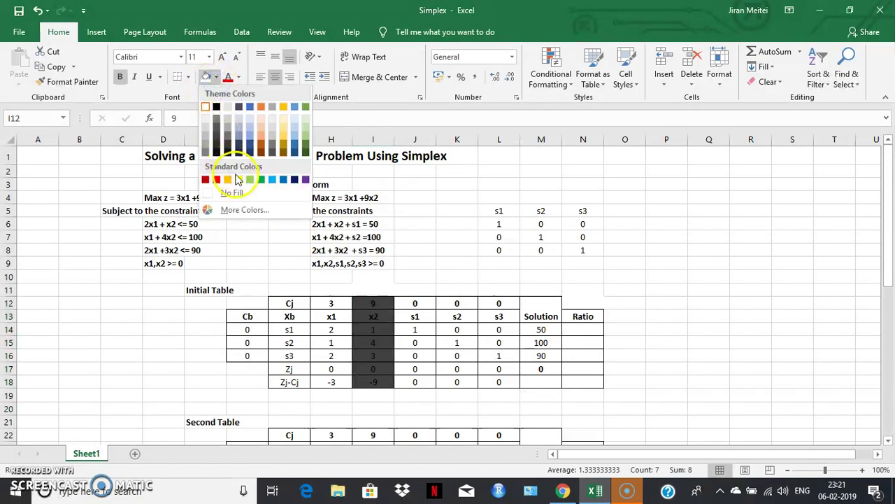
click(259, 179)
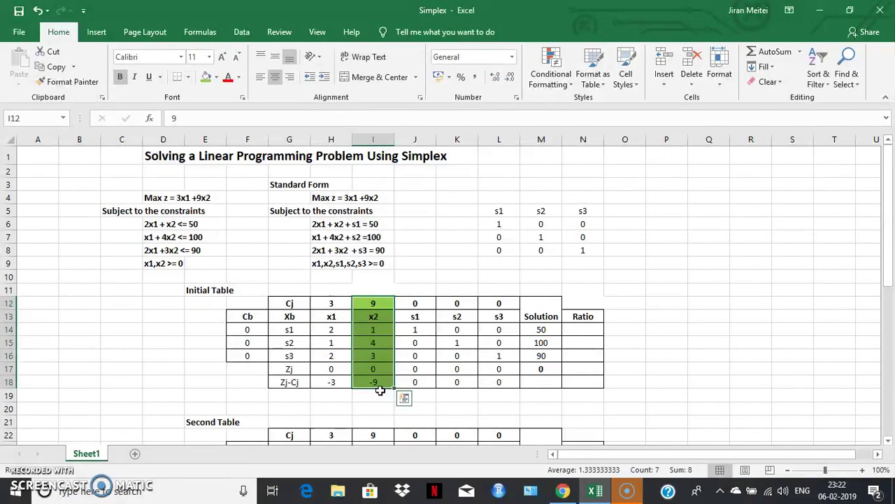
Step: Enter =M14/I14 as the s1 ratio and fill it down, giving 50, 25 and 30
click(584, 330)
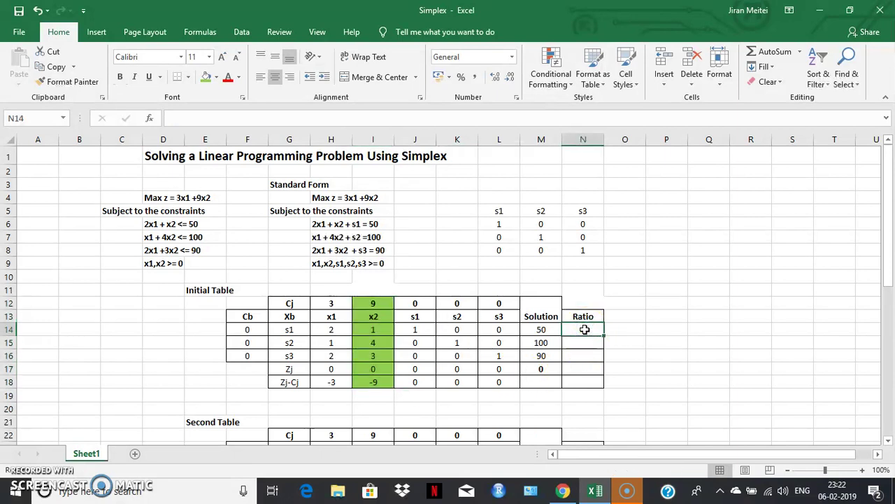
text(=)
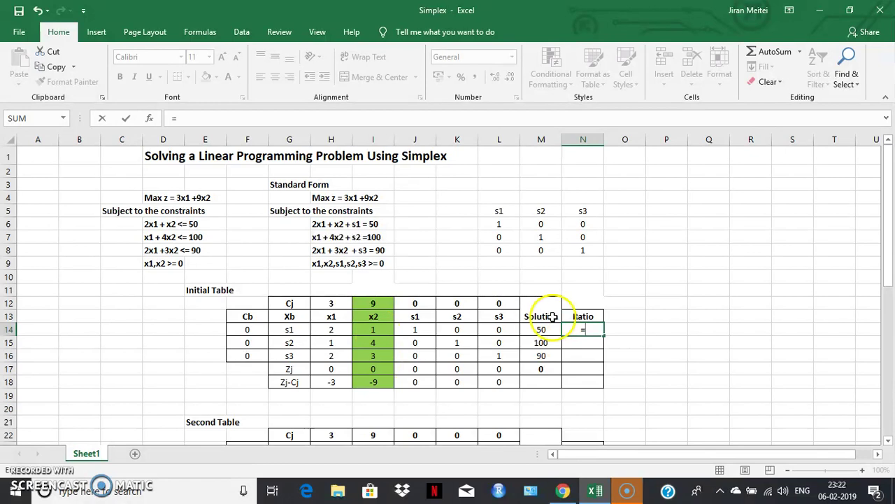
click(545, 331)
text(/)
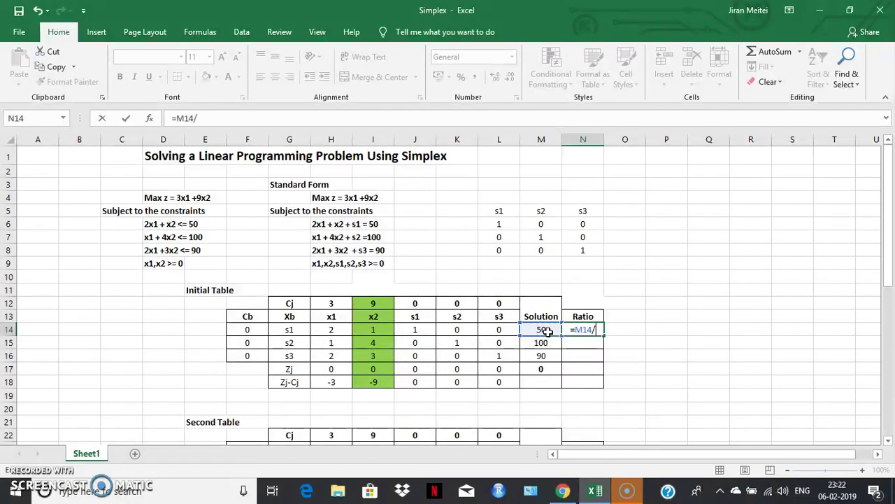
click(383, 330)
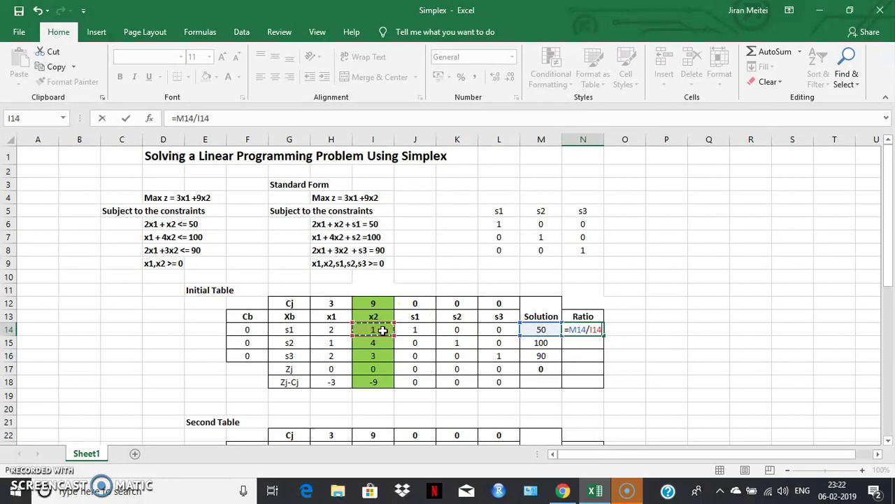
key(Return)
click(583, 329)
drag(603, 336, 607, 355)
click(665, 342)
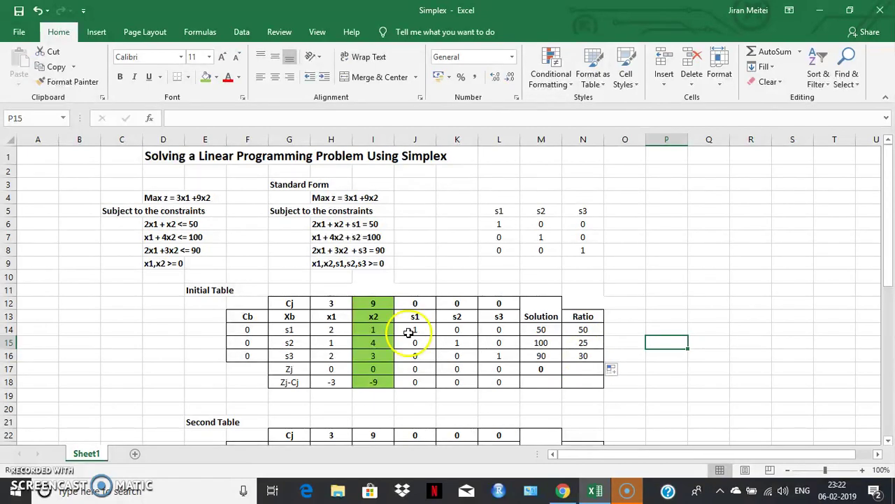
Step: Shade the s2 row F15:N15 green to mark the pivot row
drag(249, 342, 580, 344)
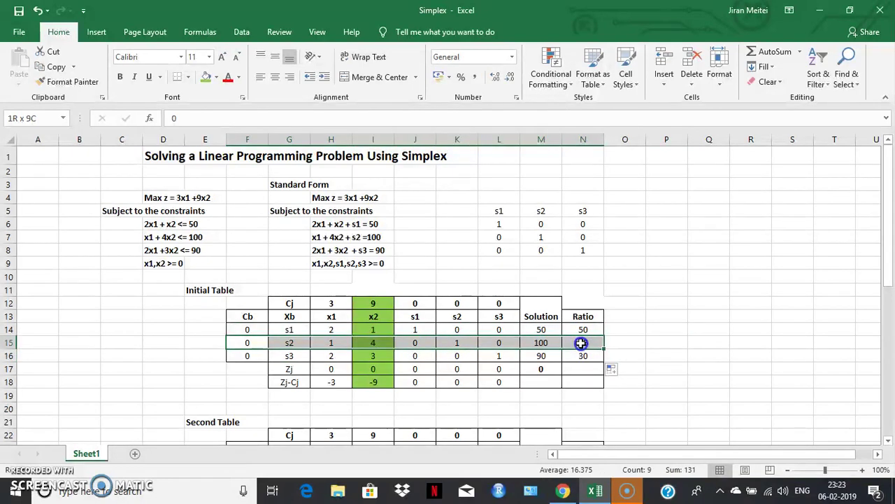
click(206, 77)
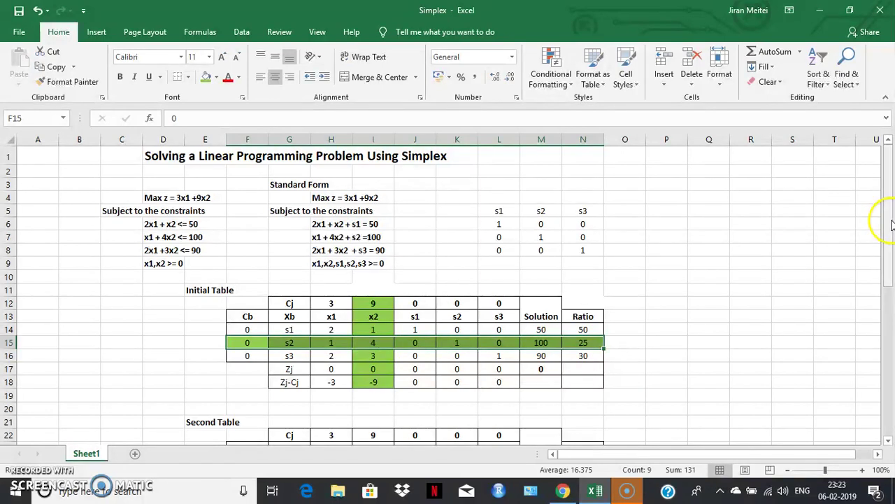
drag(892, 224, 890, 261)
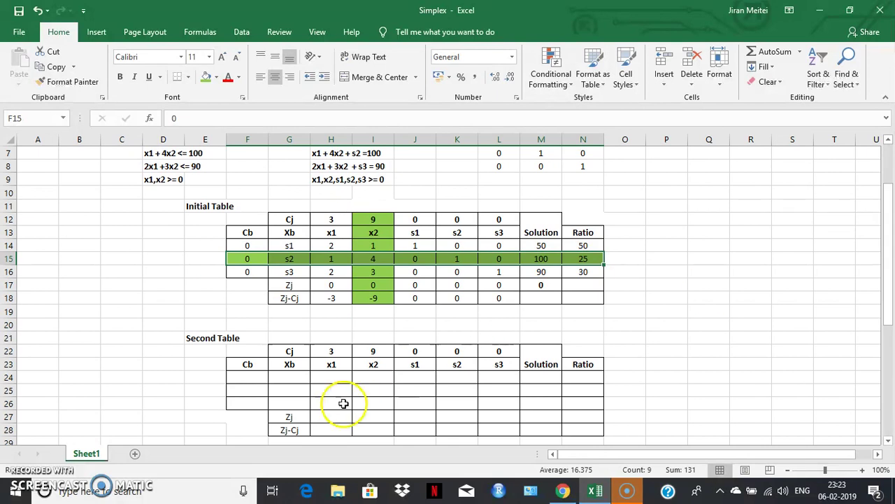
click(288, 392)
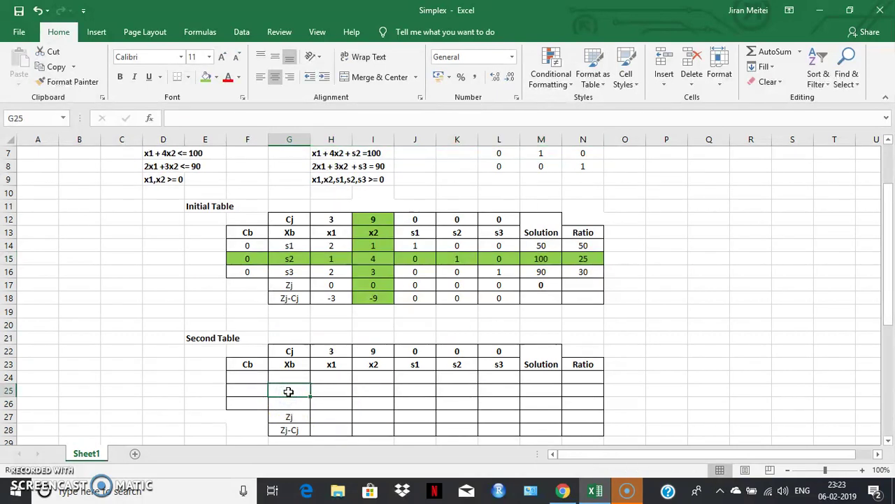
Step: Label the middle row x2 and enter =H15/$I$15 under x1, giving 0.25
text(x)
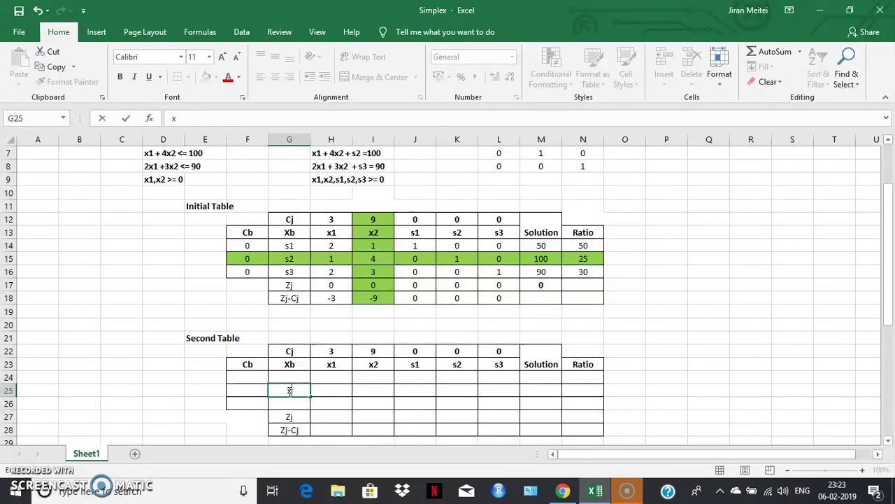
text(2)
click(322, 392)
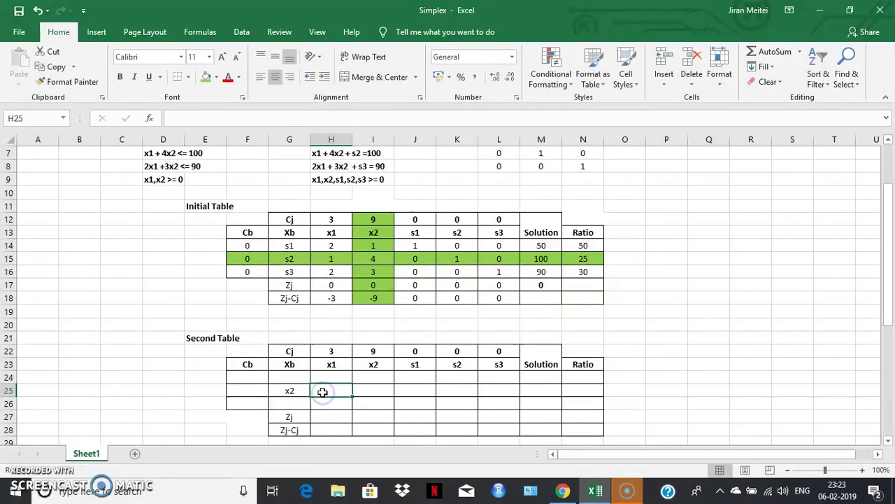
text(=)
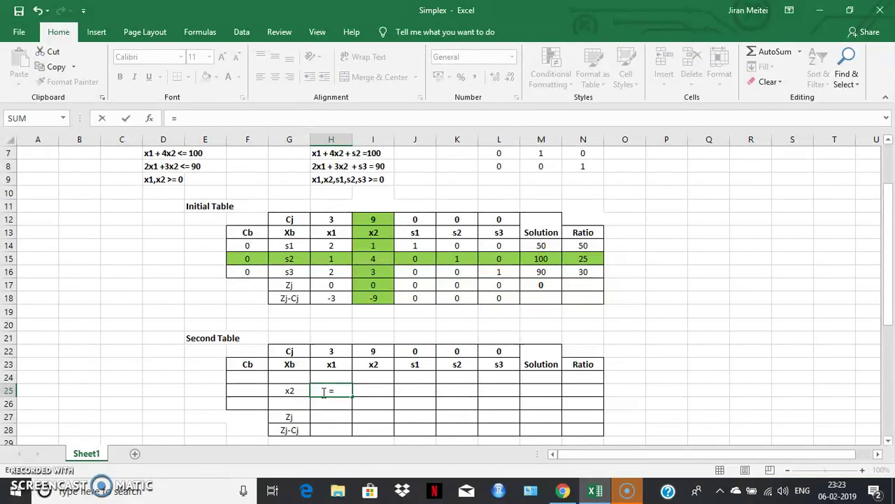
click(330, 259)
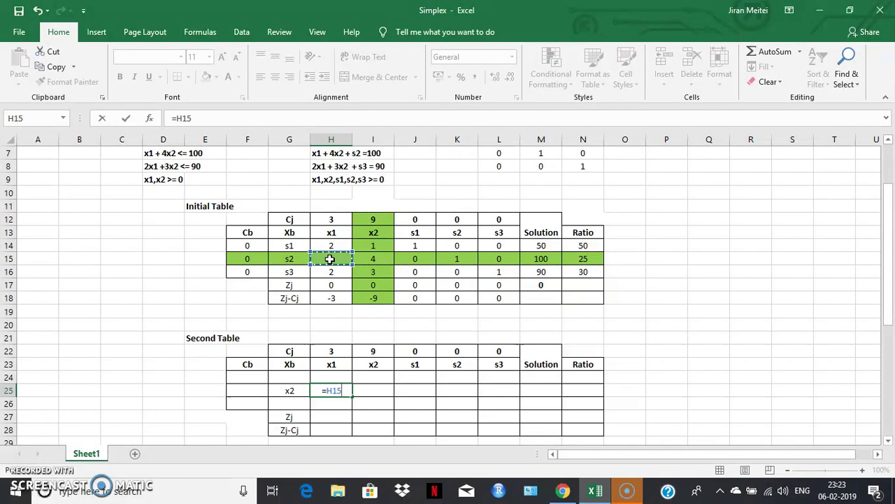
text(/)
click(371, 260)
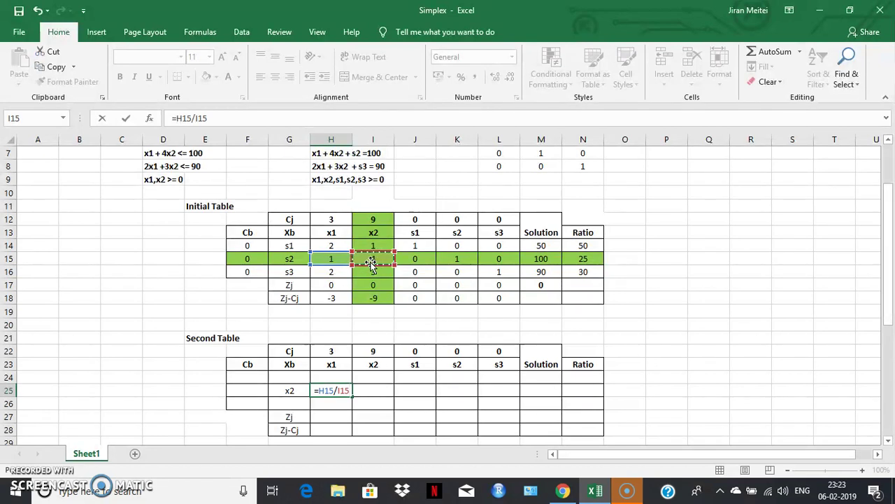
key(F4)
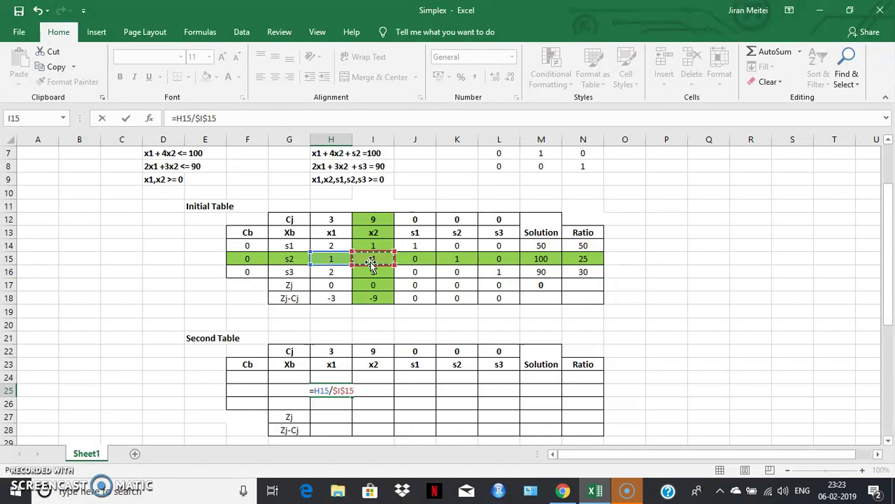
key(Return)
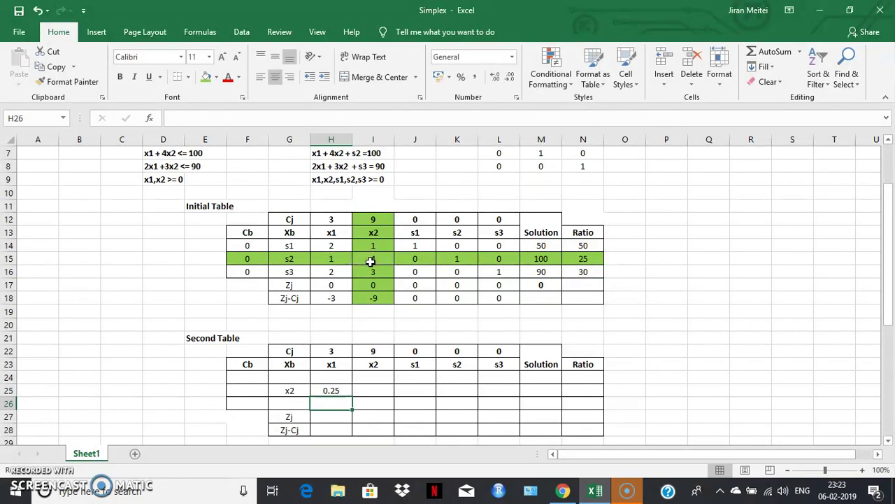
Step: Fill the x2 row formula across to Solution, giving 0.25, 1, 0, 0.25, 0, 25
click(340, 389)
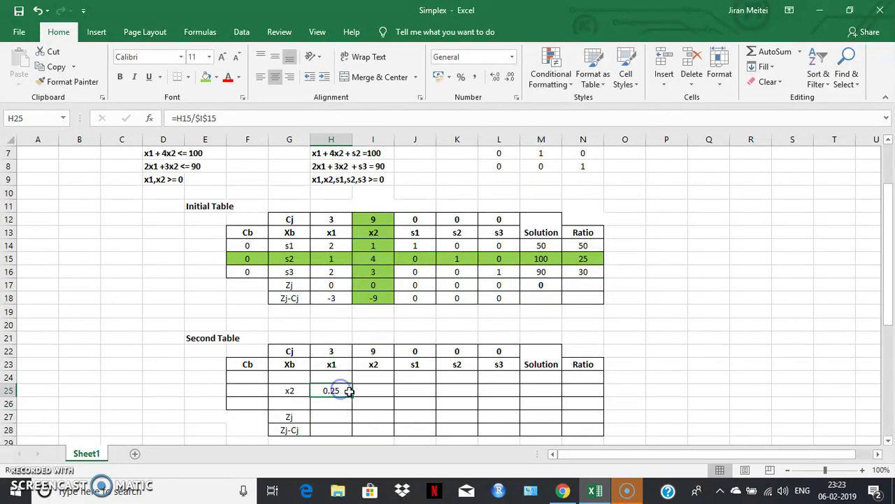
drag(352, 397, 399, 403)
drag(518, 403, 568, 400)
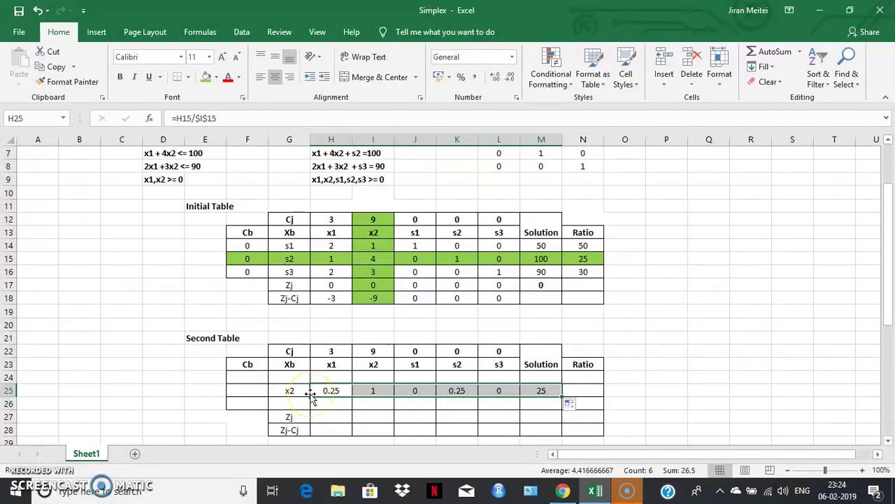
drag(311, 395, 256, 392)
Step: Give x2 a Cb of 9 and label the other basis rows s1 and s3
click(255, 391)
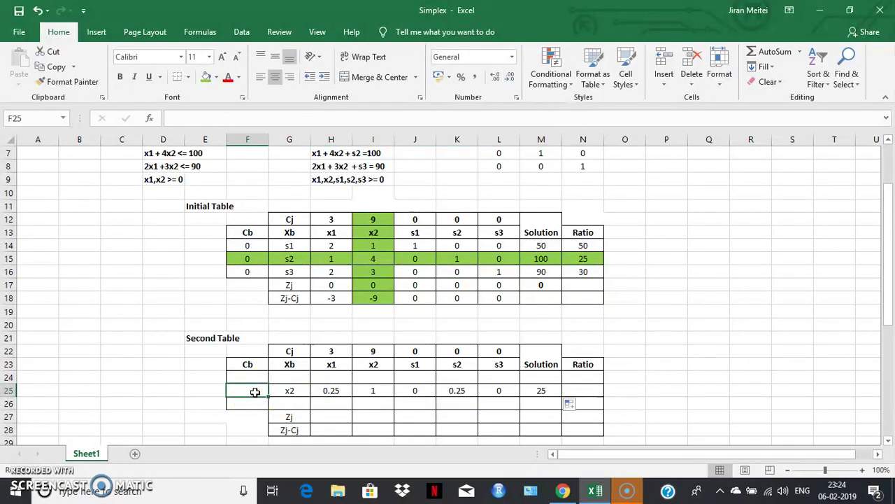
text(9)
drag(890, 290, 888, 255)
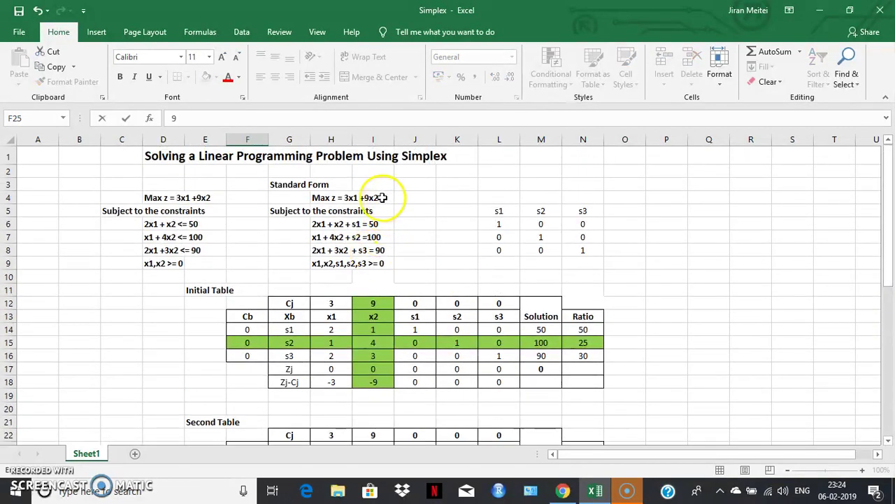
drag(885, 218, 885, 262)
click(296, 365)
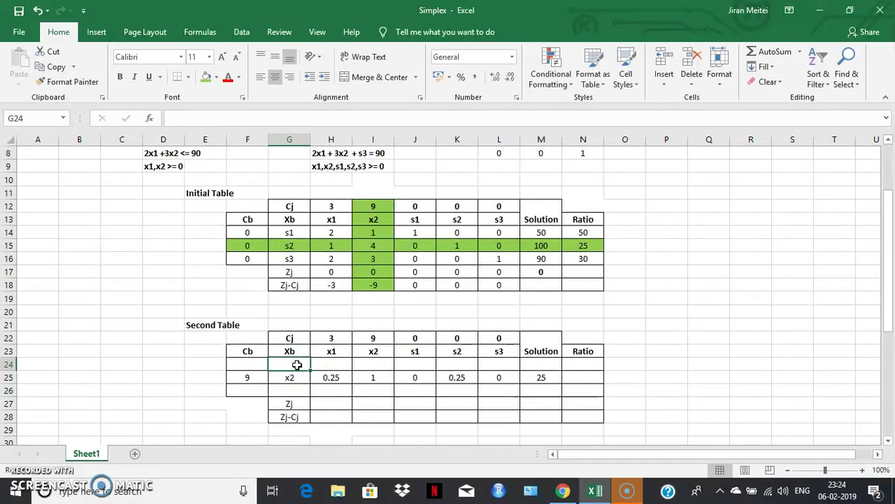
text(s)
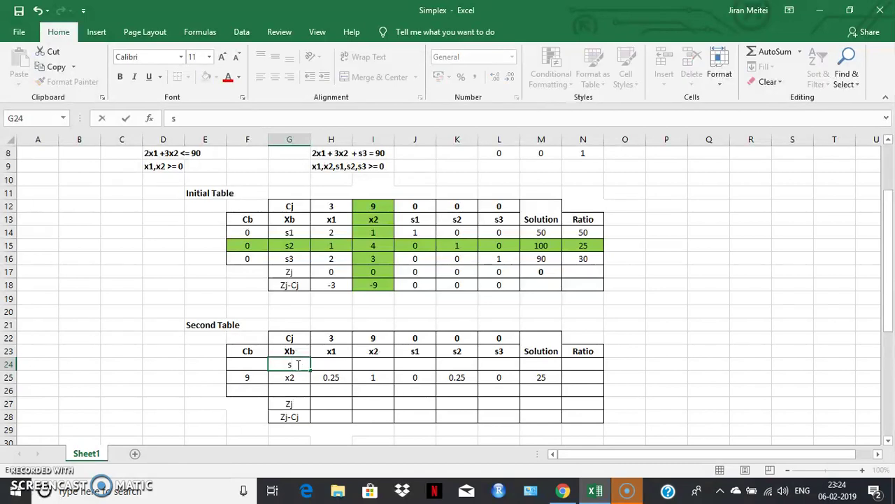
key(Return)
key(Return)
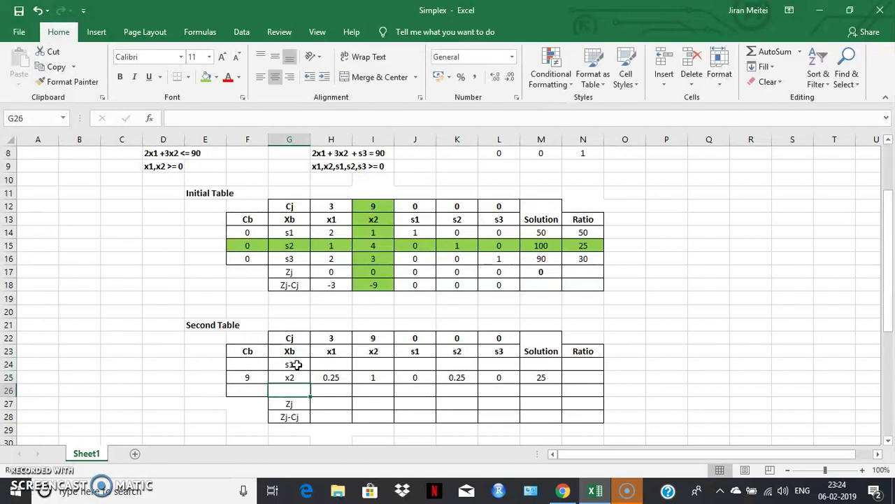
text(s1)
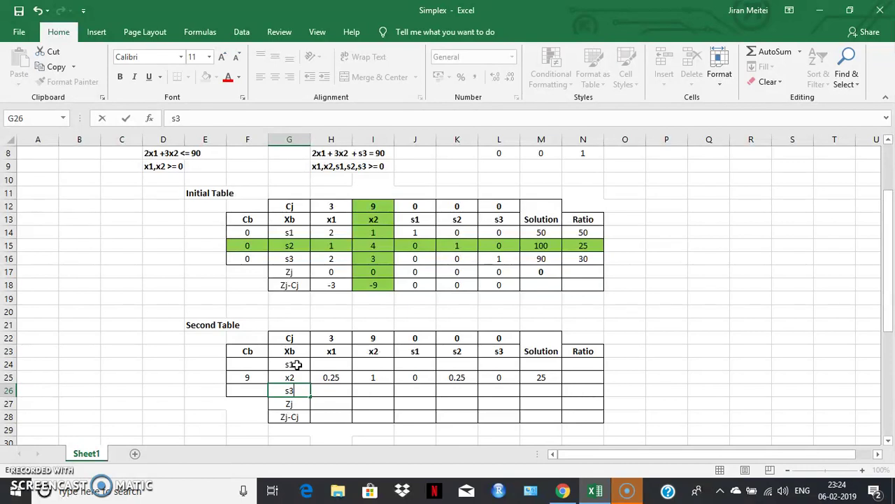
click(329, 366)
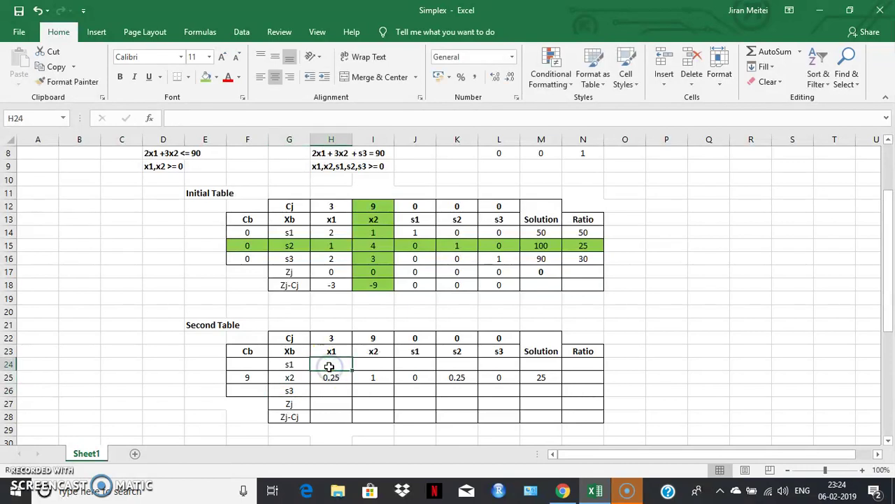
Step: Enter =H14-H25*$I$14 for s1's x1 cell and fill right, giving 1.75, 0, 1, -0.25, 0, 25
text(=)
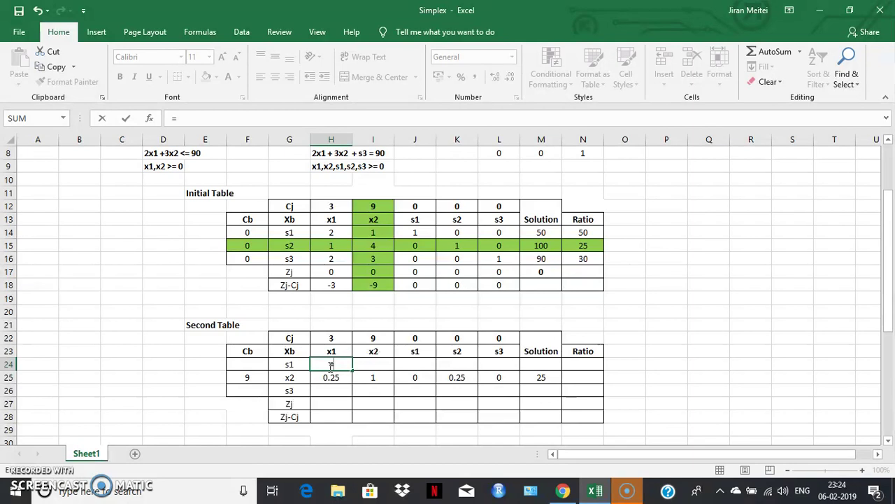
click(334, 235)
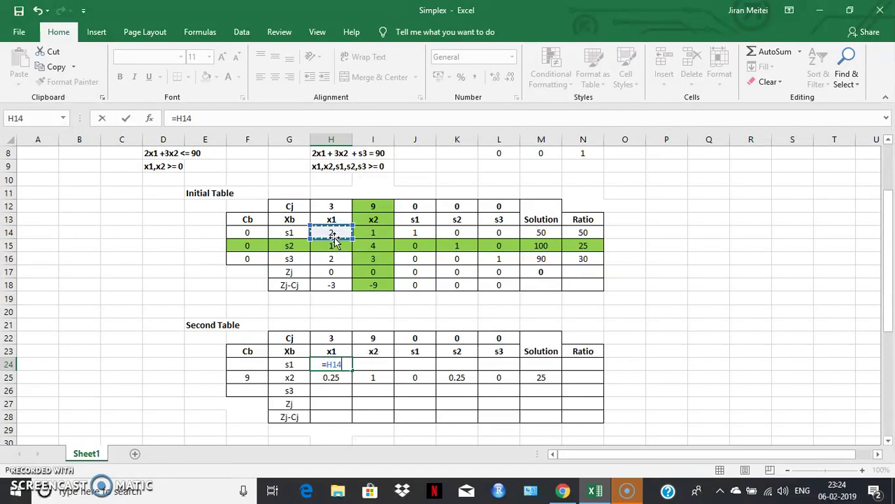
text(-)
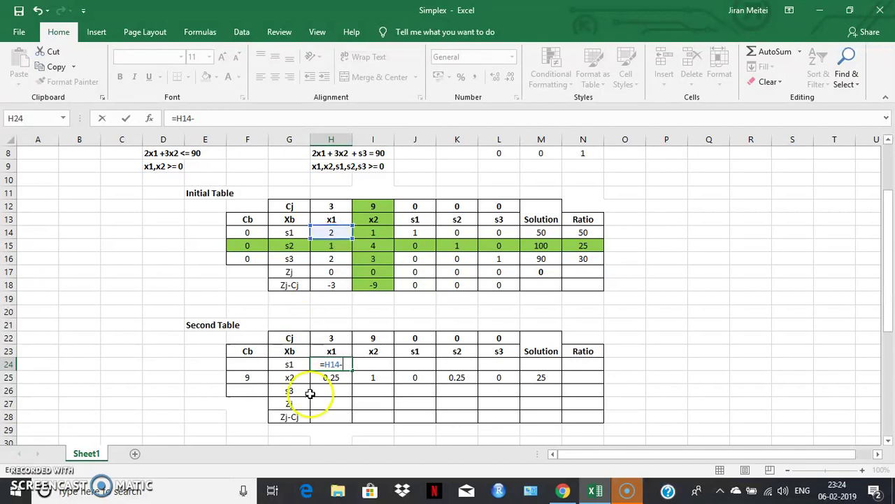
click(333, 378)
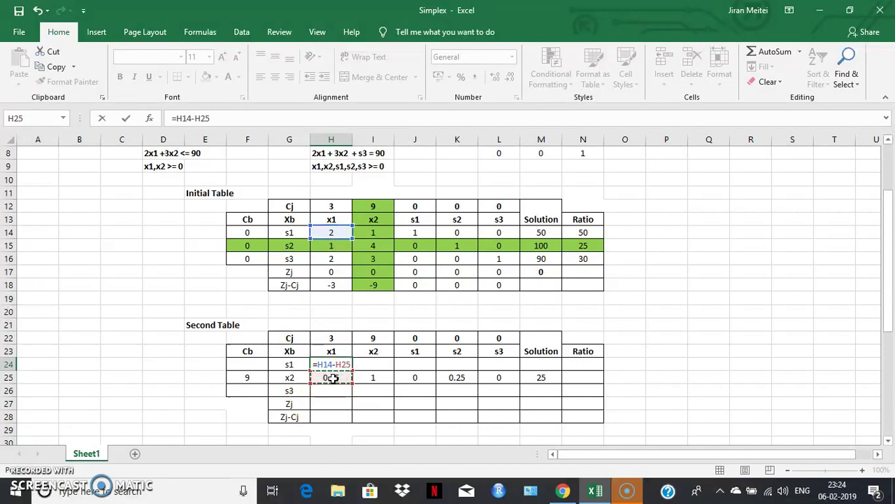
text(*)
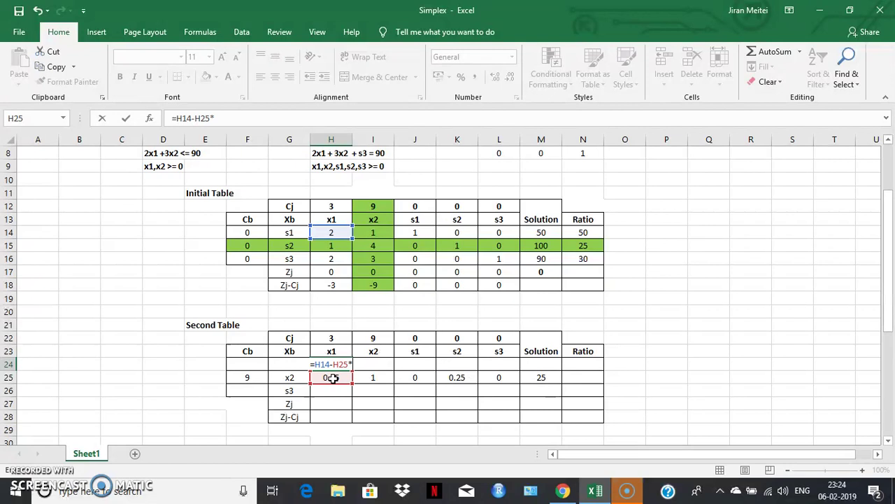
click(375, 232)
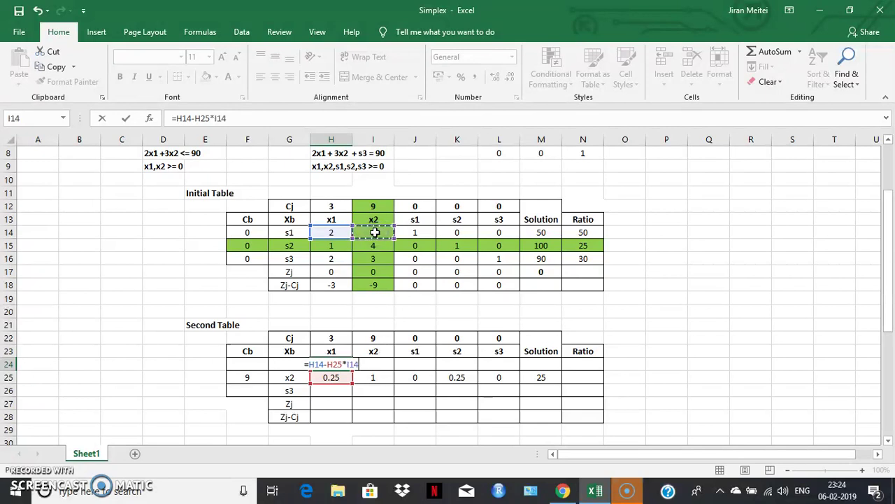
key(F4)
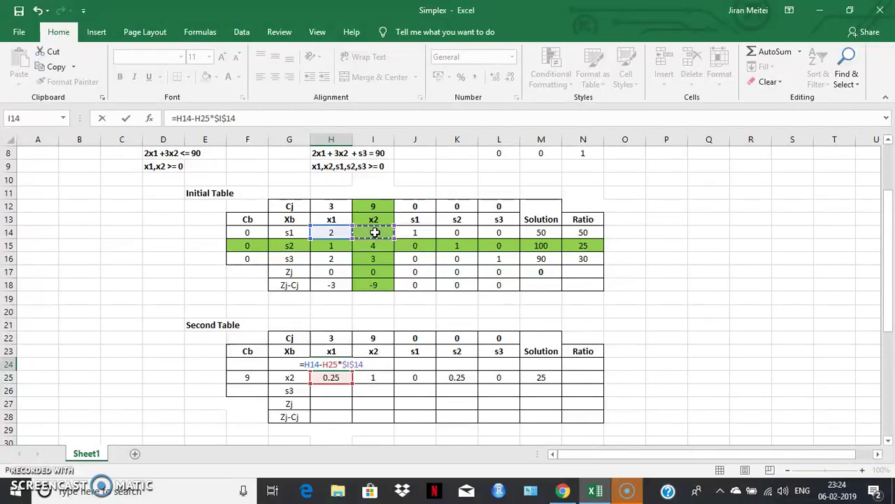
key(Return)
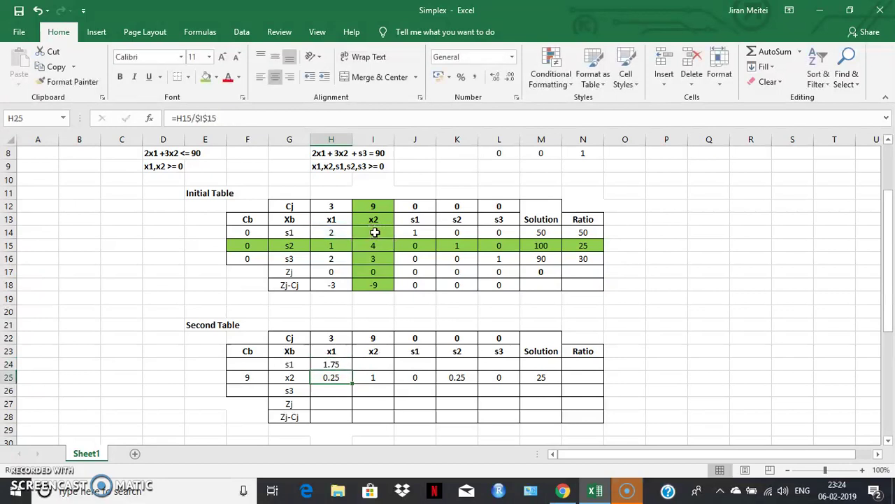
click(345, 365)
drag(352, 371, 544, 378)
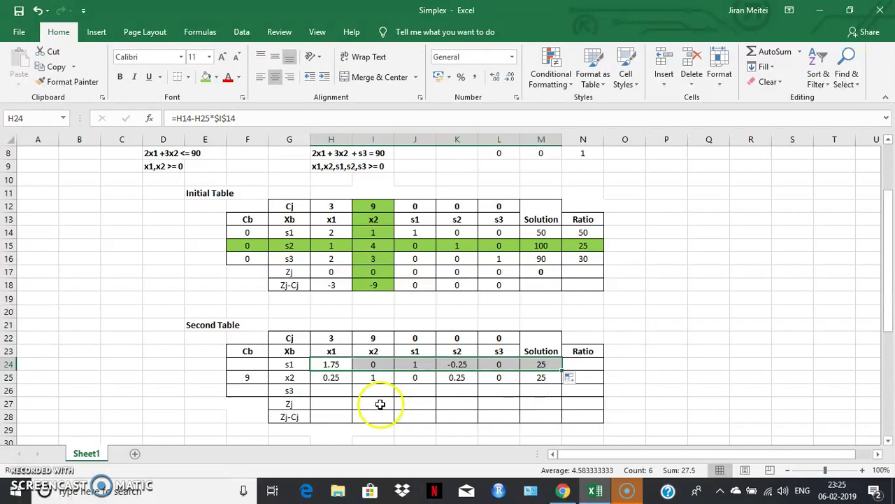
Step: Enter =H16-H25*$I$16 in H26 so the s3 row's x1 value is 1.25
click(338, 392)
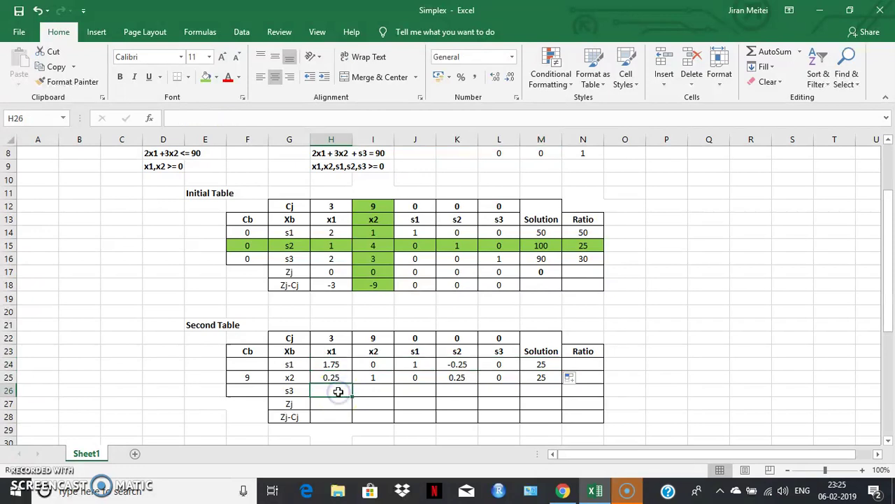
text(=)
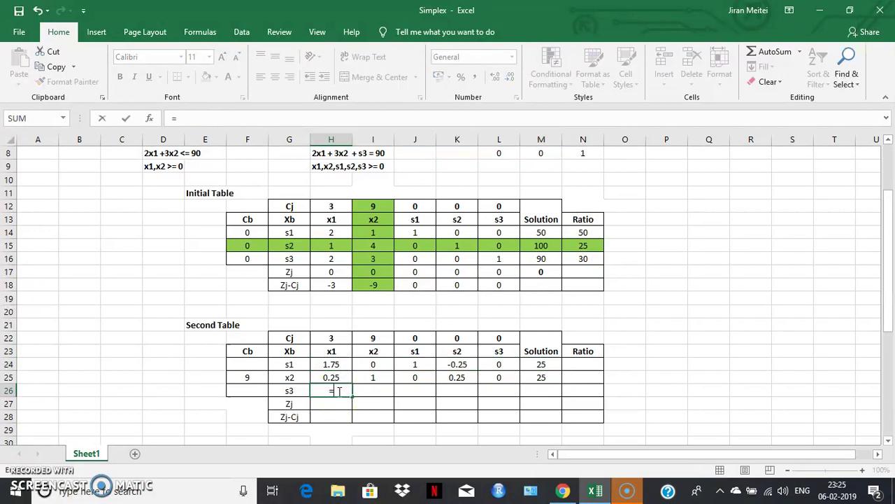
click(335, 263)
text(-)
click(324, 377)
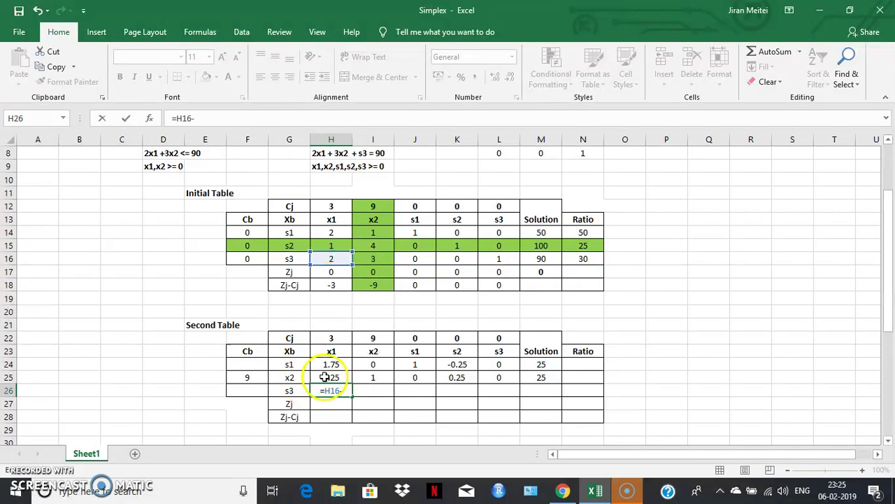
click(325, 377)
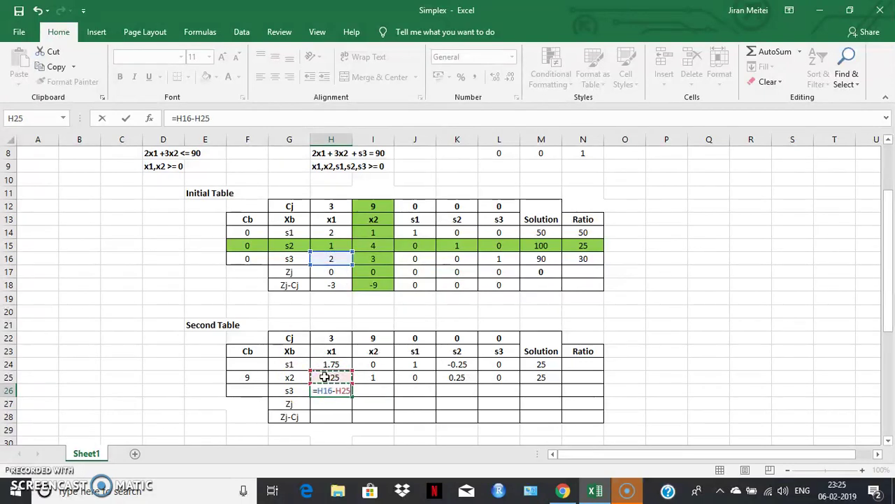
text(*)
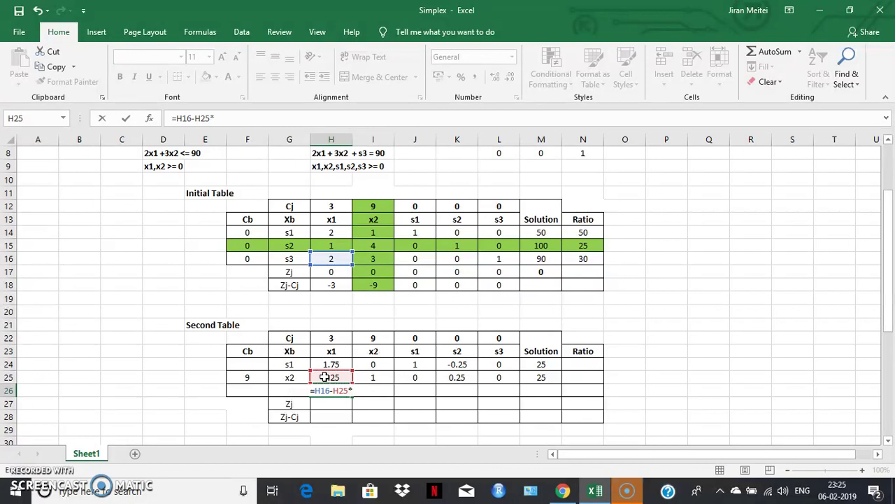
click(372, 260)
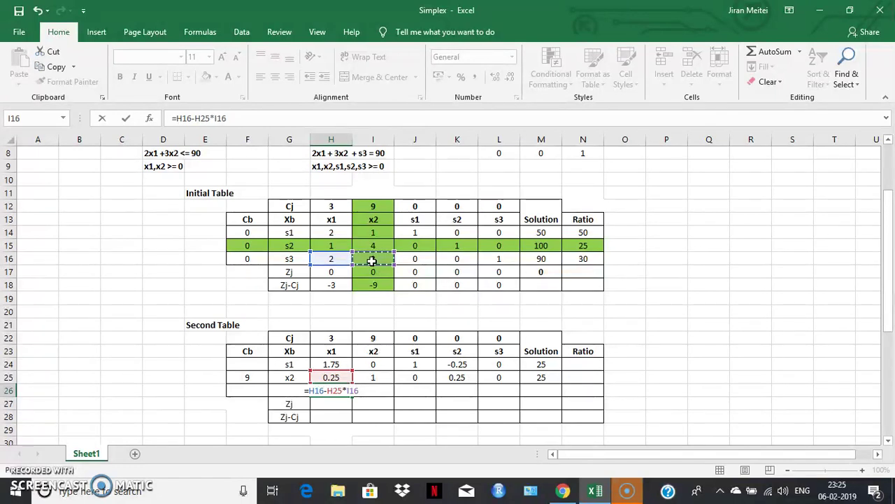
key(F5)
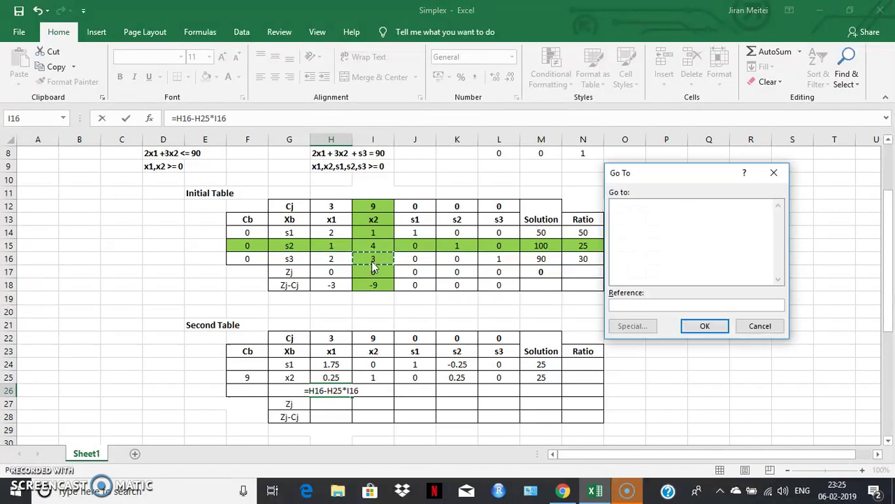
click(775, 174)
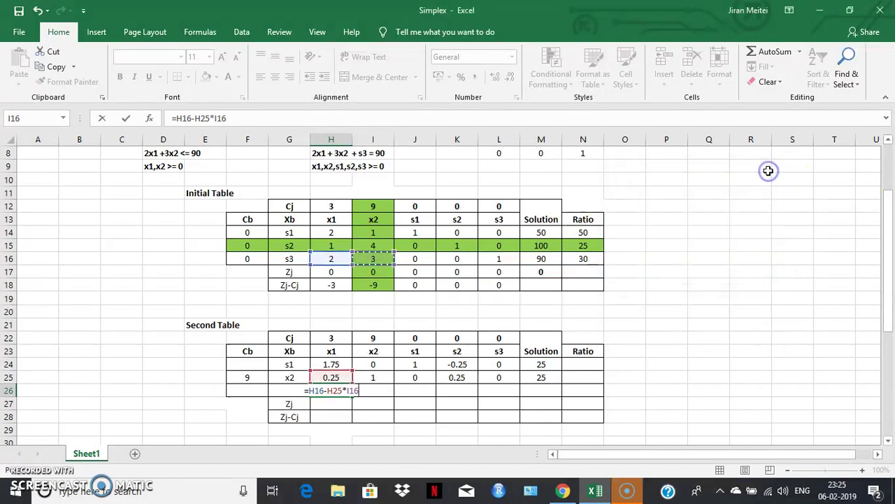
key(F4)
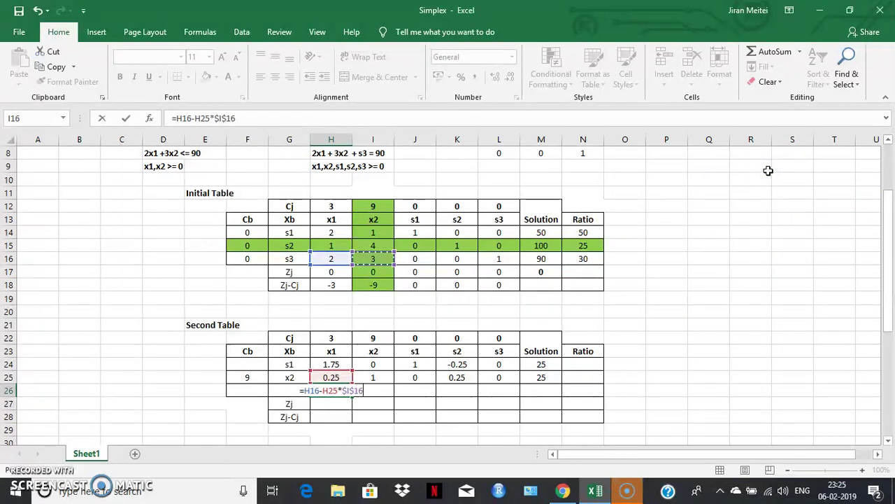
key(Return)
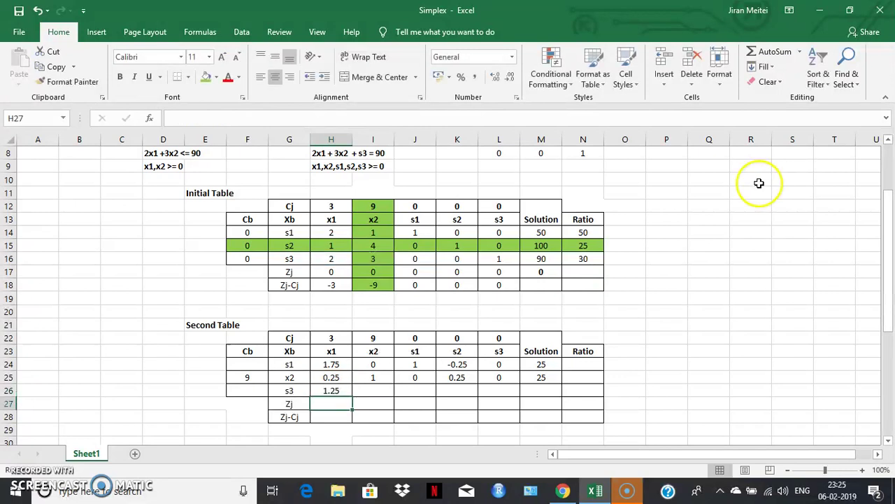
Step: Copy the s3 formula across to M26, giving 0, 0, -0.75, 1 and 15
click(343, 390)
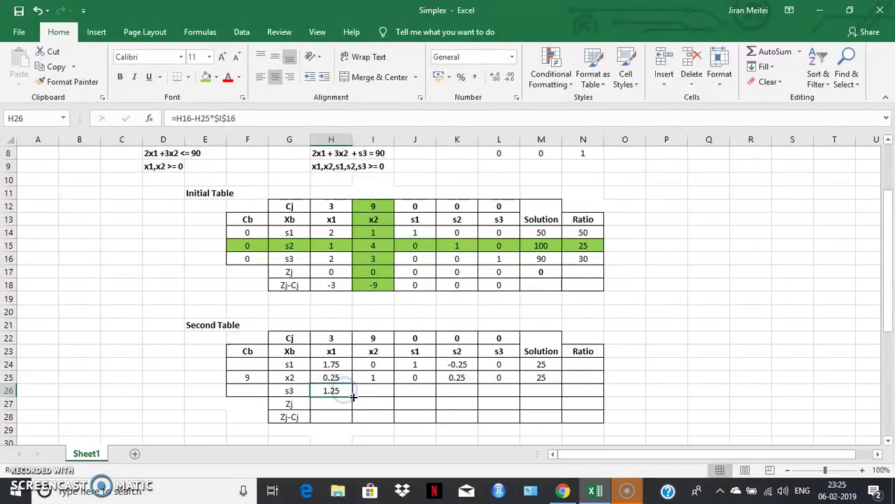
drag(353, 396, 551, 388)
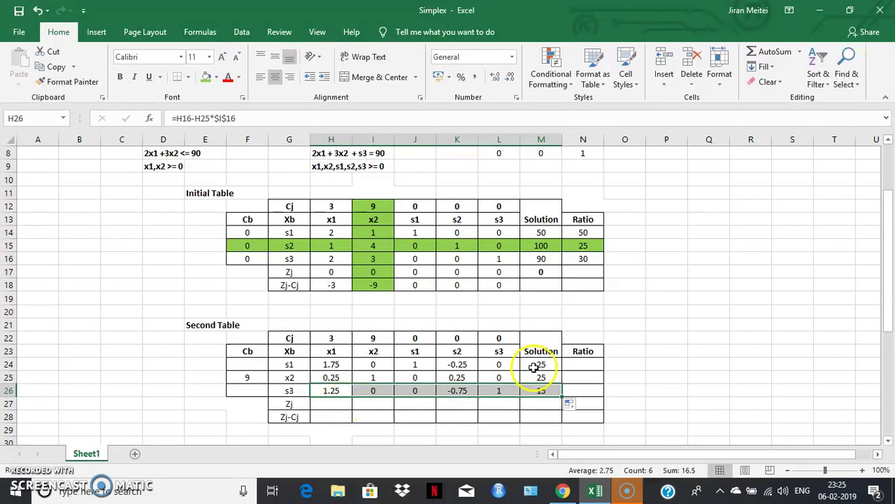
click(703, 322)
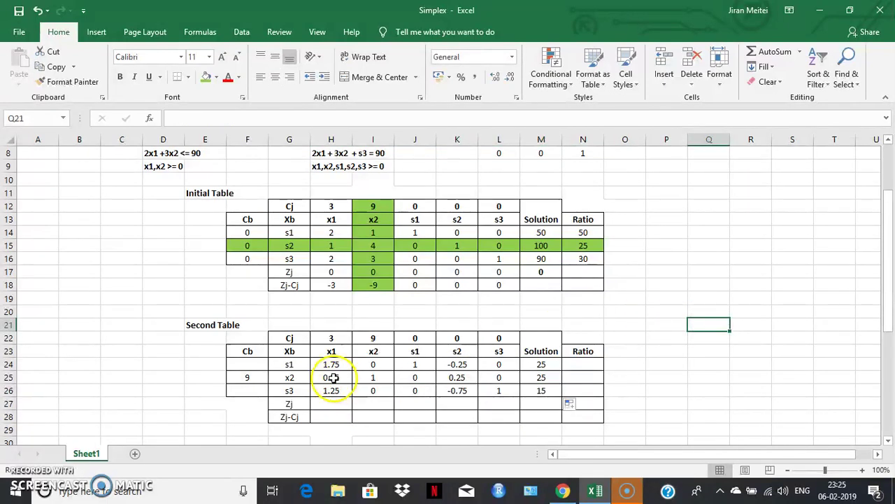
Step: Enter Cb value 0 for the s1 and s3 rows of the second table
click(247, 365)
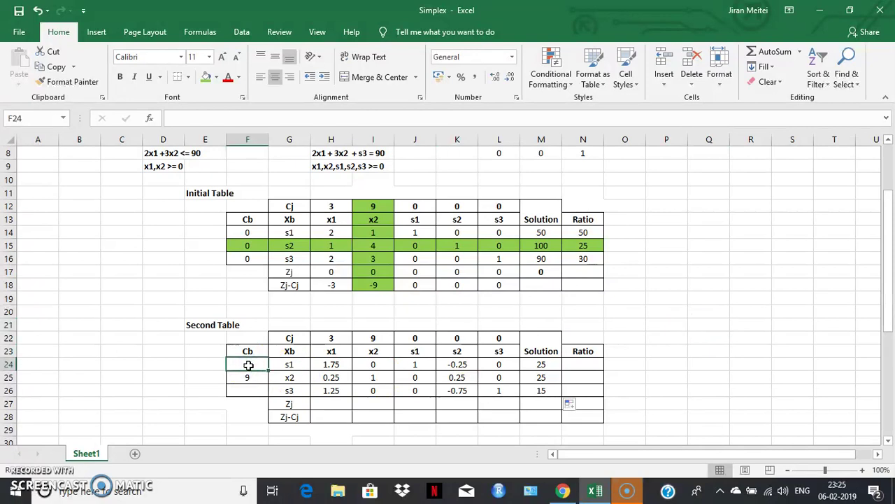
text(0)
key(Return)
key(Return)
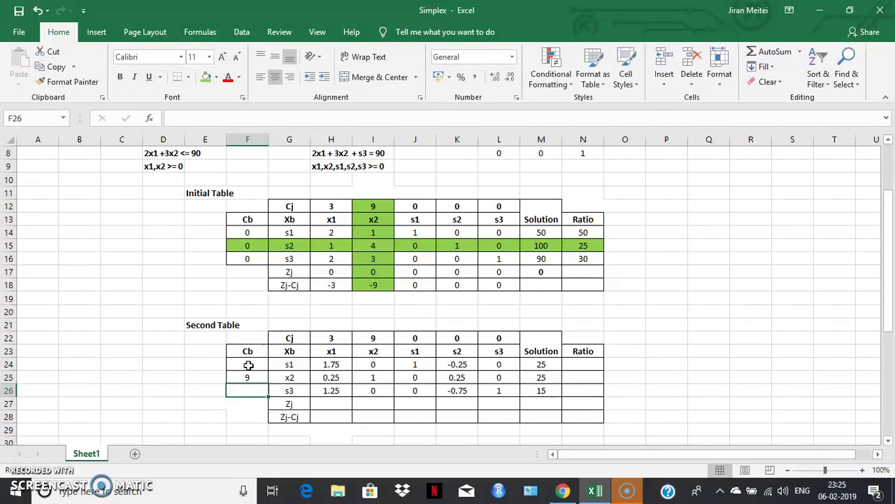
text(0)
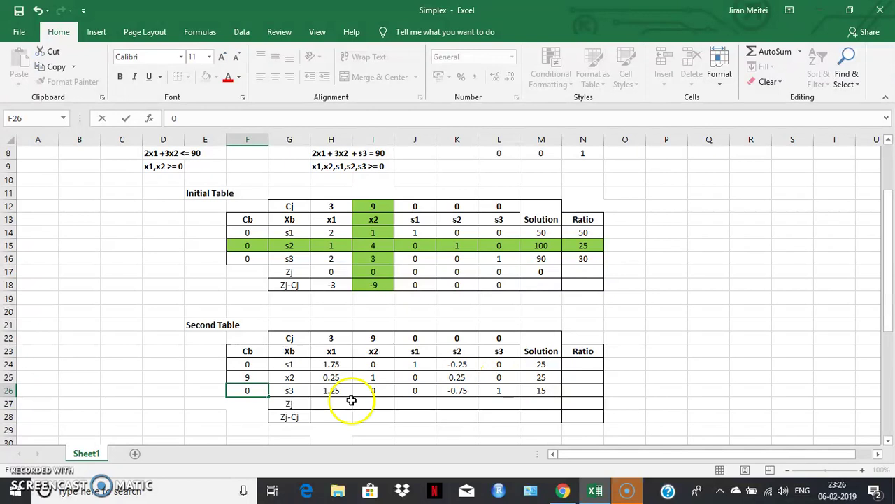
click(325, 405)
Step: Enter =SUMPRODUCT($F$24:$F$26,H24:H26) in H27 and fill the Zj row across to M27
text(=)
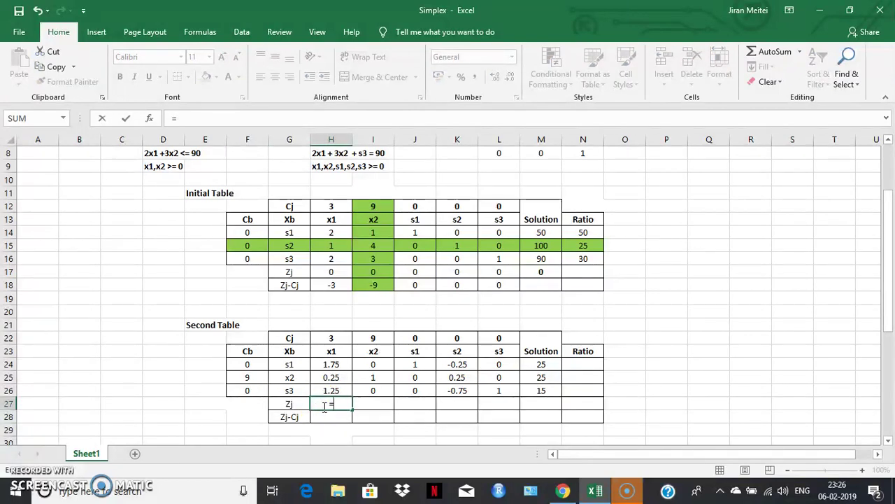
text(su)
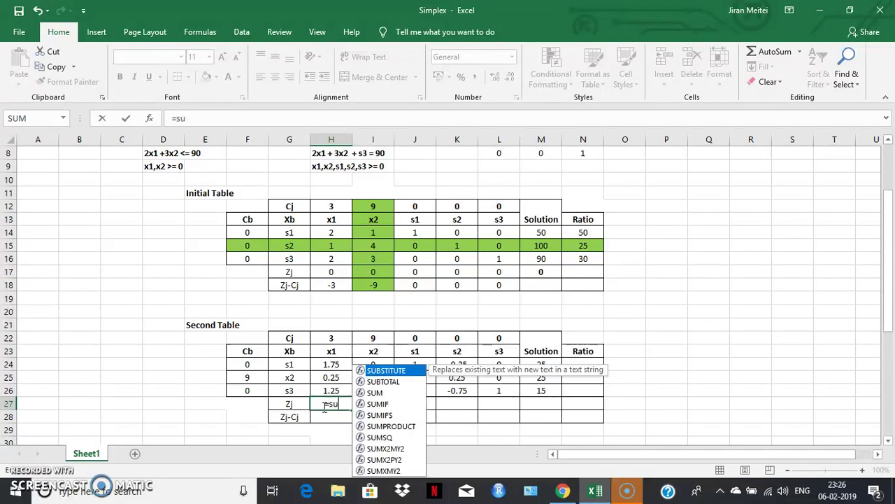
text(mp)
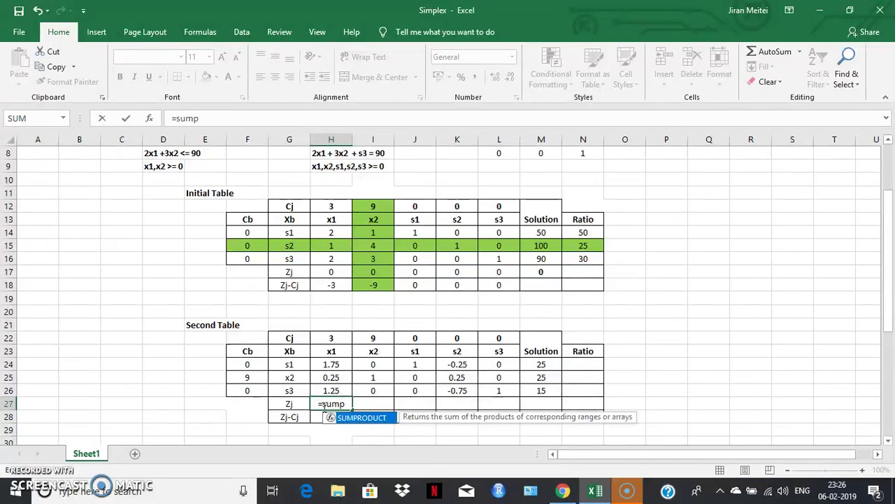
double_click(352, 419)
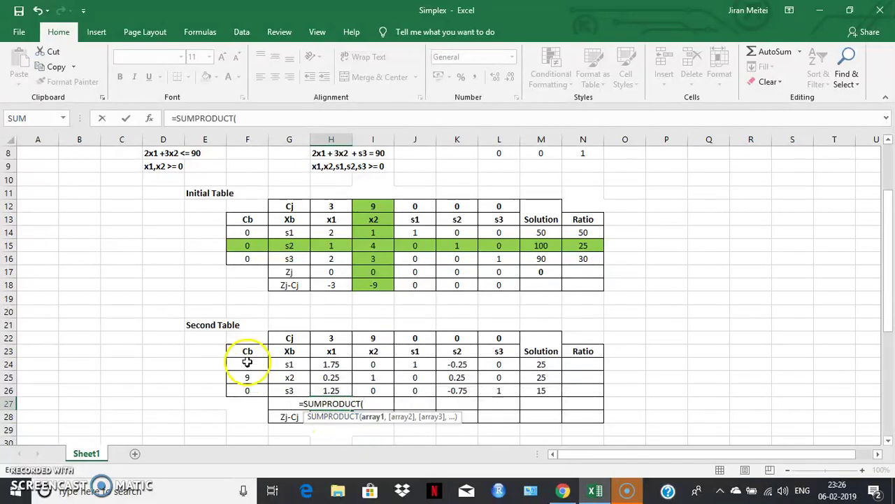
drag(247, 361, 245, 388)
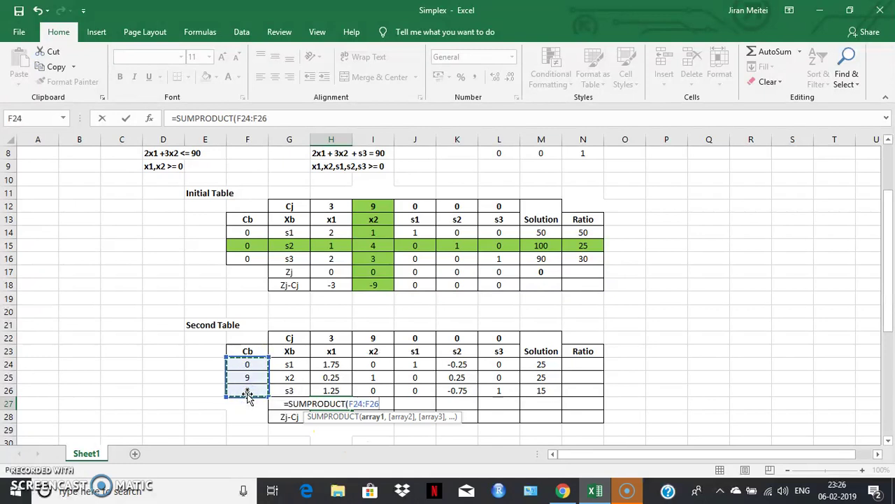
key(F4)
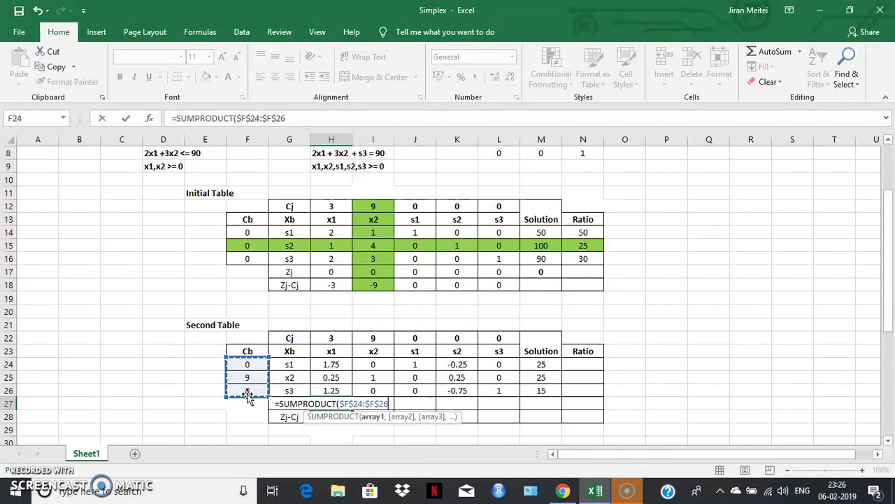
text(,)
click(321, 369)
drag(321, 369, 323, 390)
key(Return)
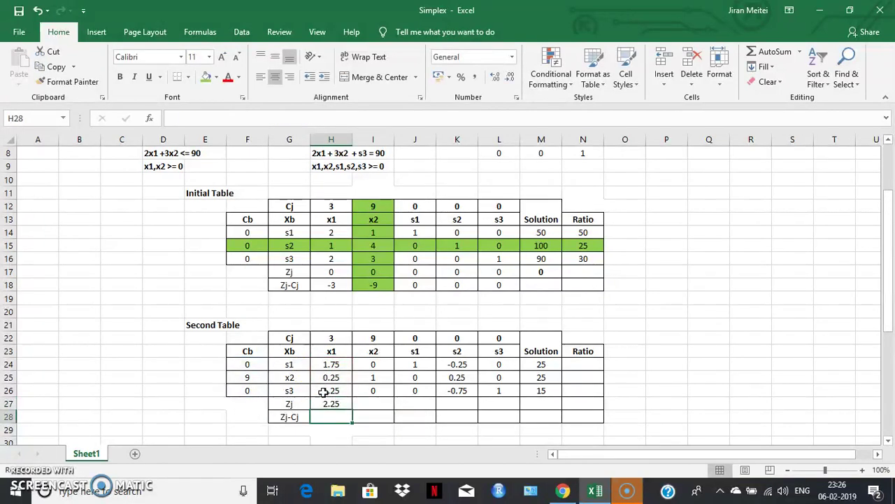
click(329, 404)
drag(354, 411, 547, 400)
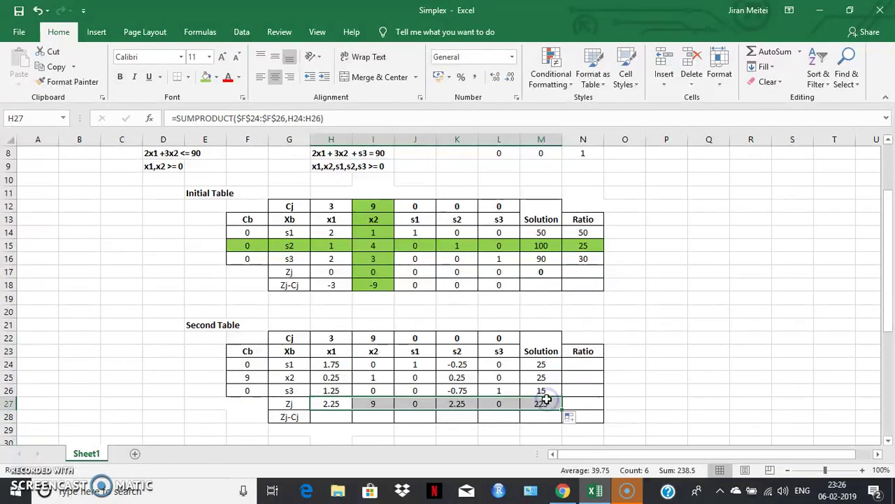
click(336, 417)
Step: Enter =H27-H22 in H28 and copy it to L28, giving -0.75, 0, 0, 2.25, 0
text(=)
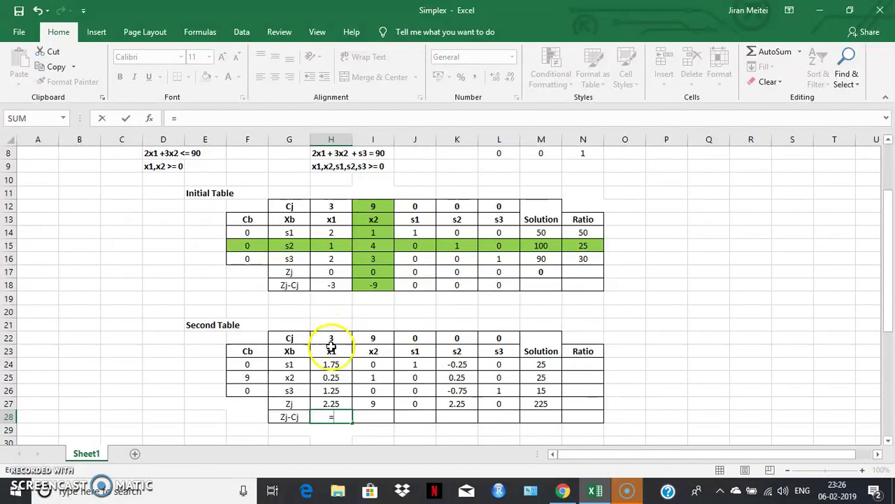
click(328, 402)
text(-)
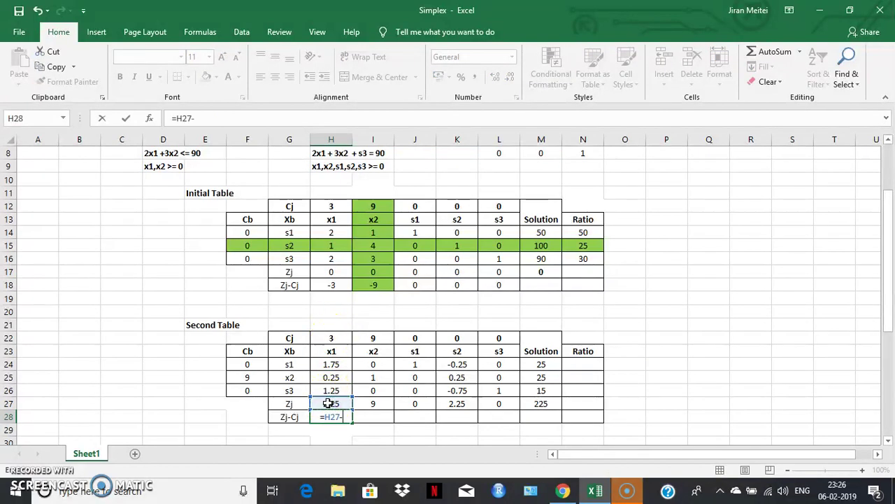
click(340, 339)
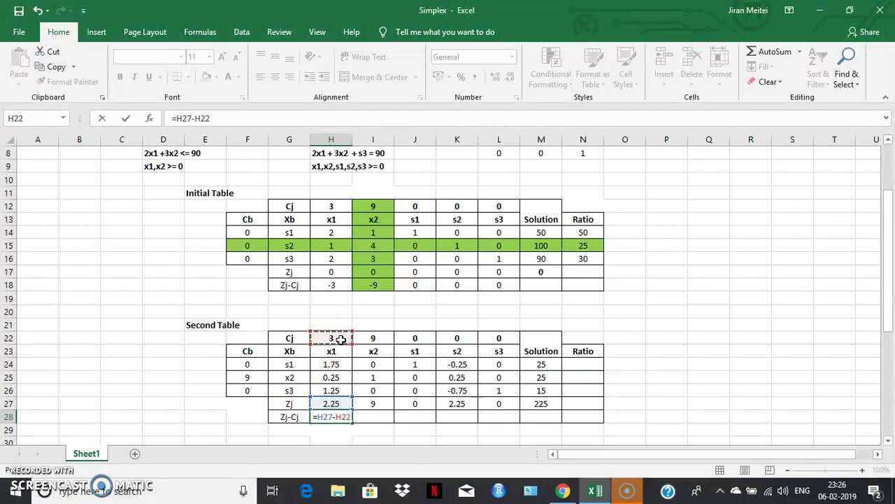
key(Return)
click(341, 414)
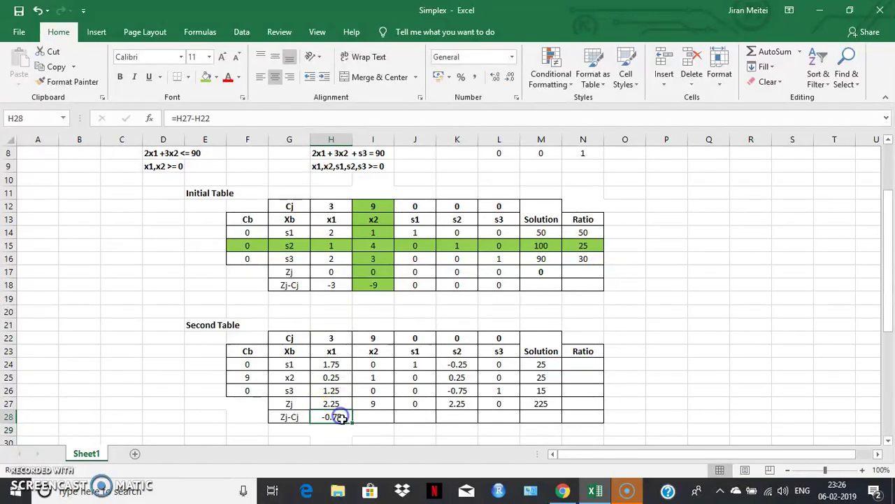
drag(355, 425, 522, 413)
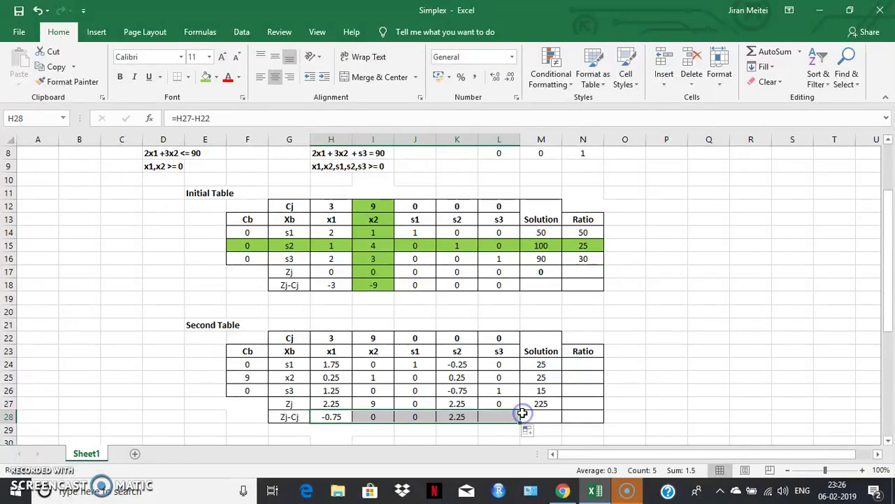
click(650, 403)
click(549, 403)
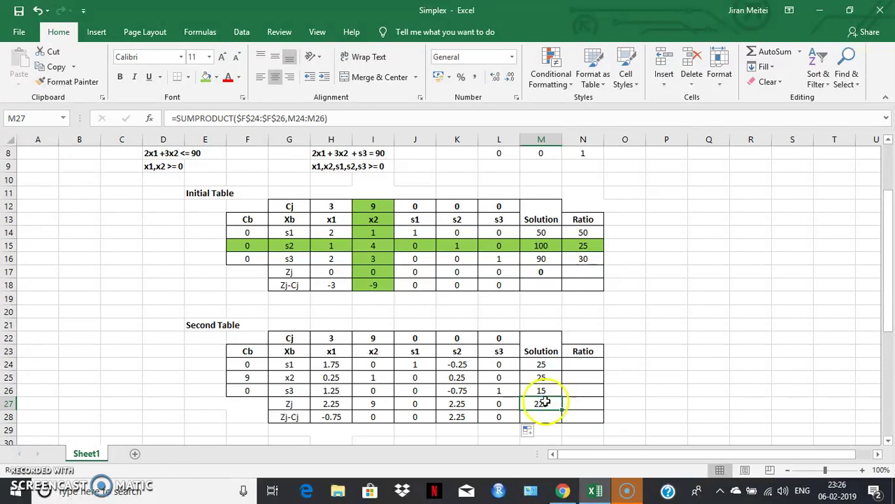
Step: Bold the 225 total, scroll down to the Third Table, and select the x1 column H22:H28
click(120, 77)
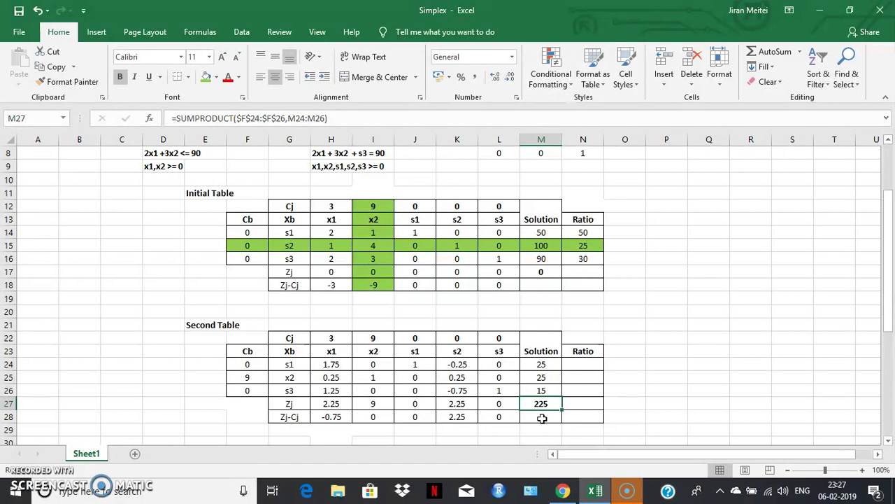
drag(888, 249, 891, 284)
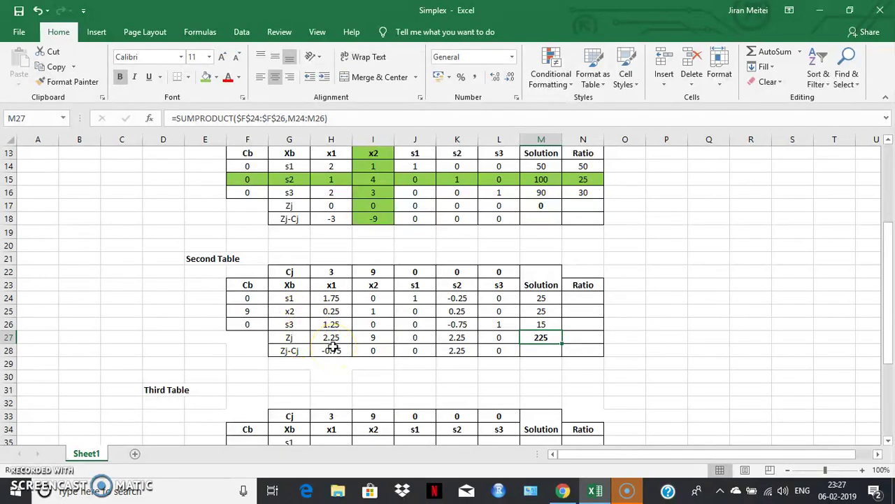
drag(330, 271, 336, 350)
Step: Shade the x1 column green and fill ratios =M24/H24 down N24:N26 (14.28571, 100, 12)
click(208, 79)
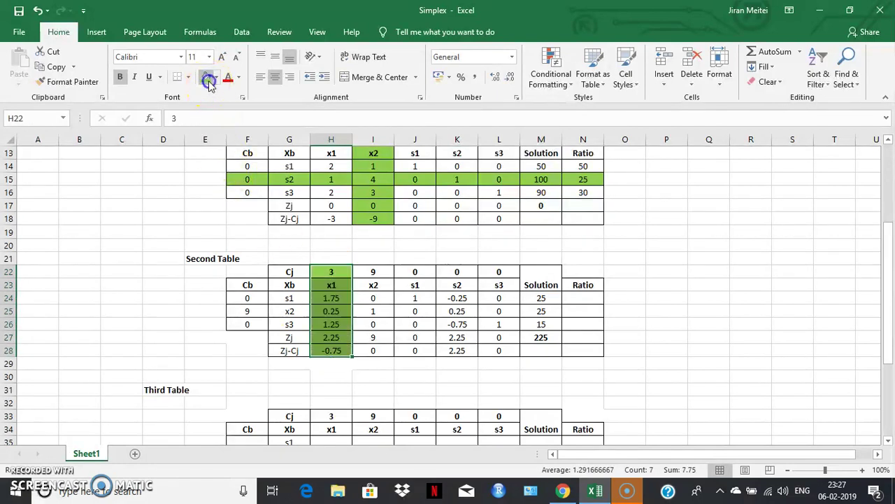
click(575, 300)
text(=)
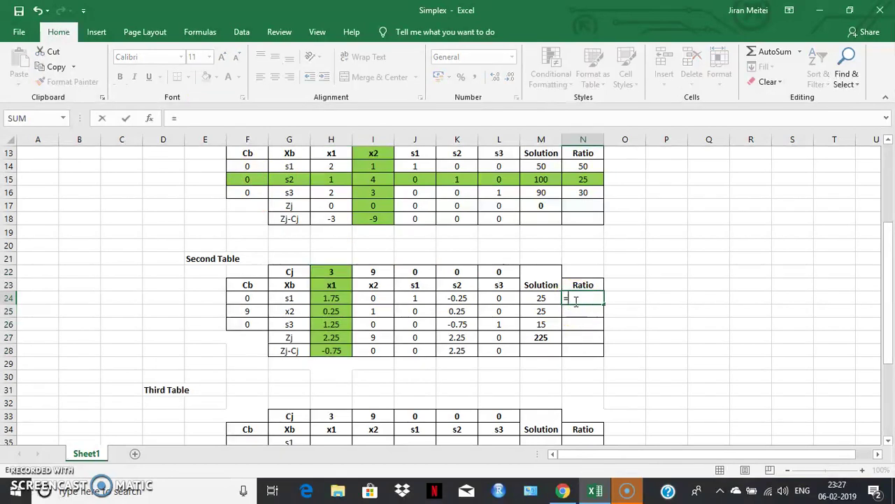
click(537, 300)
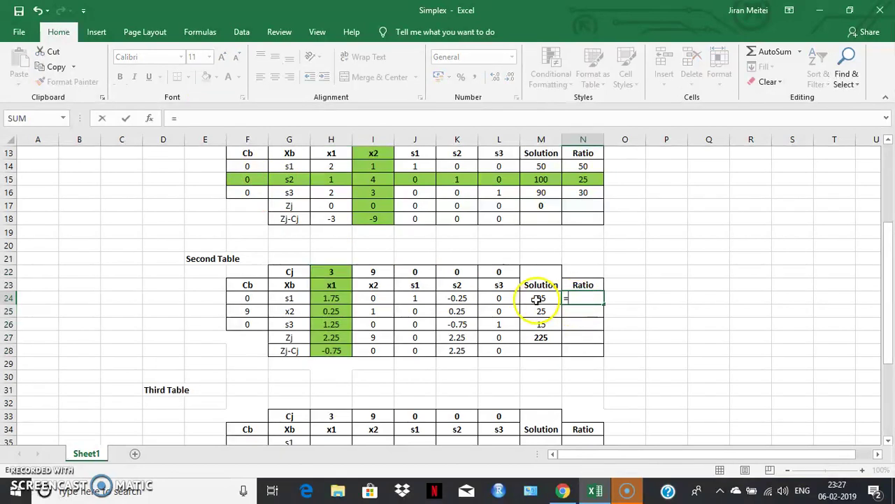
text(/)
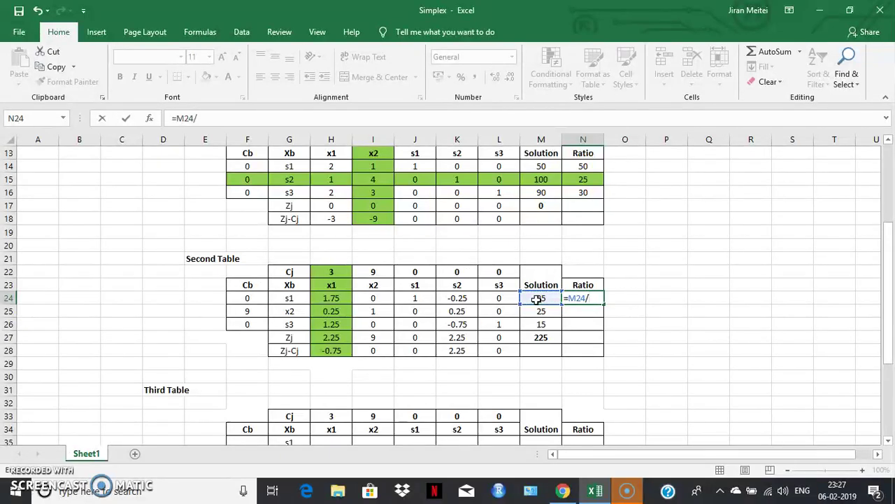
click(339, 299)
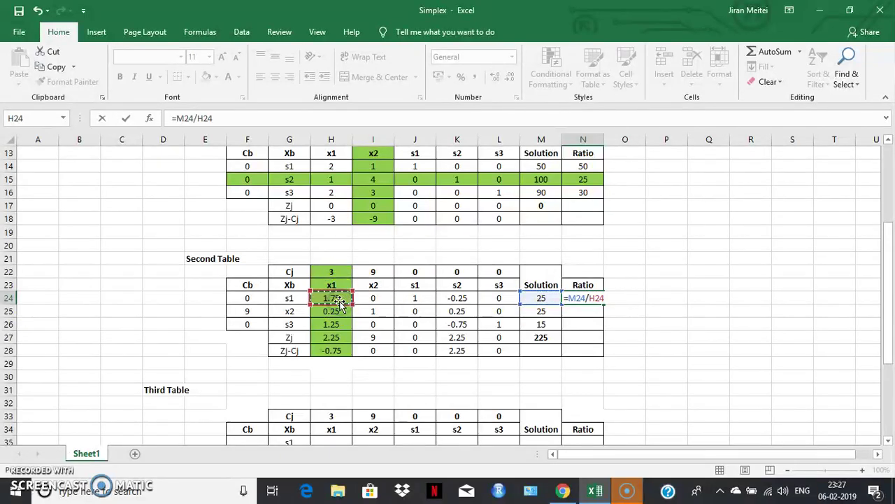
key(Return)
click(601, 299)
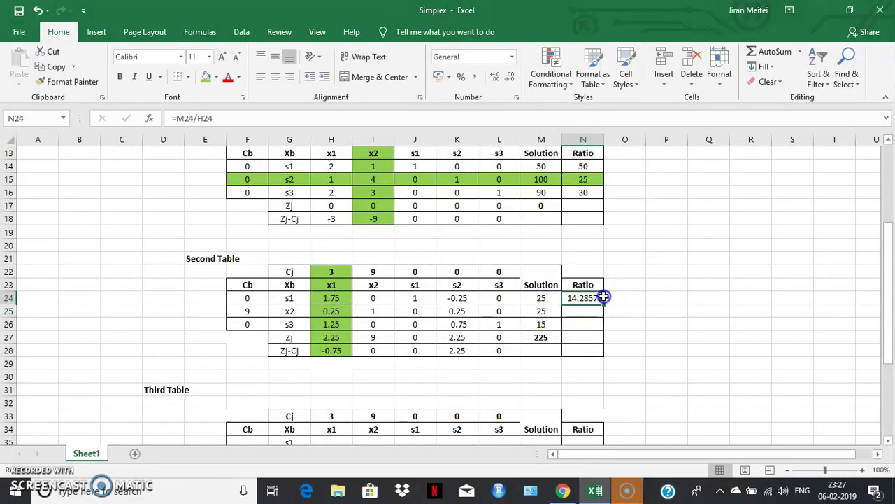
drag(603, 298, 604, 326)
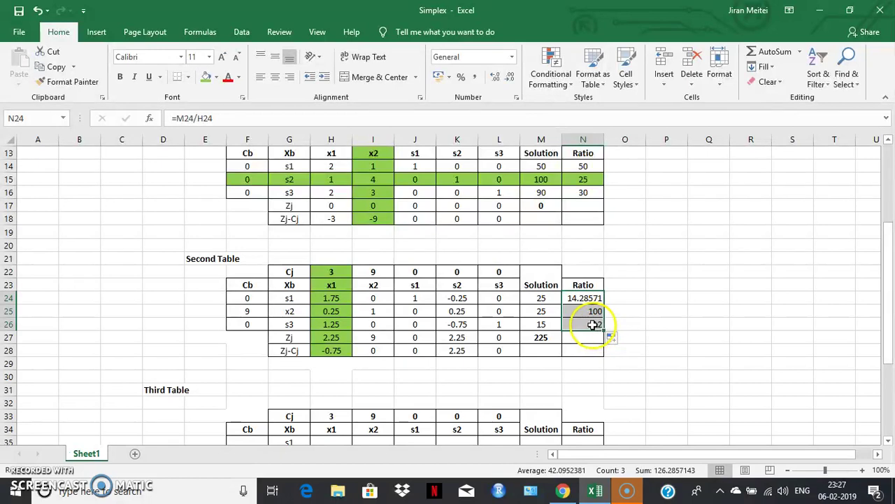
click(593, 324)
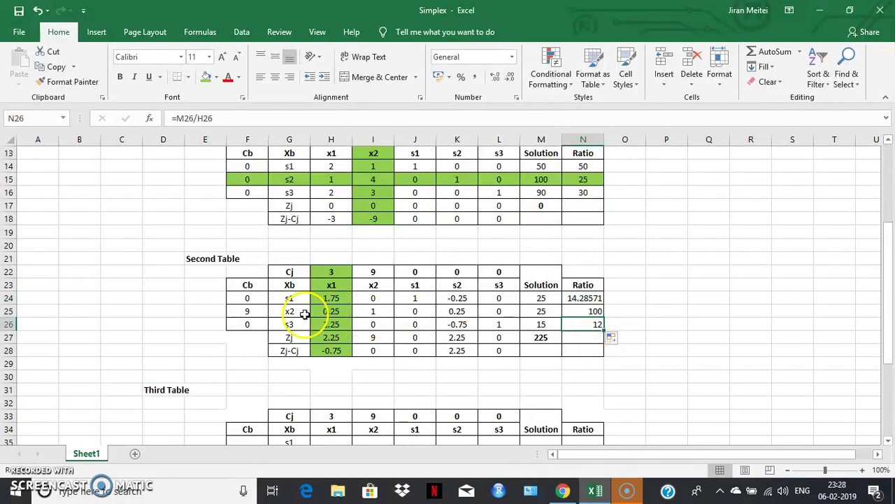
Step: Shade the s3 row F26:N26 green as the leaving row
drag(238, 316, 587, 324)
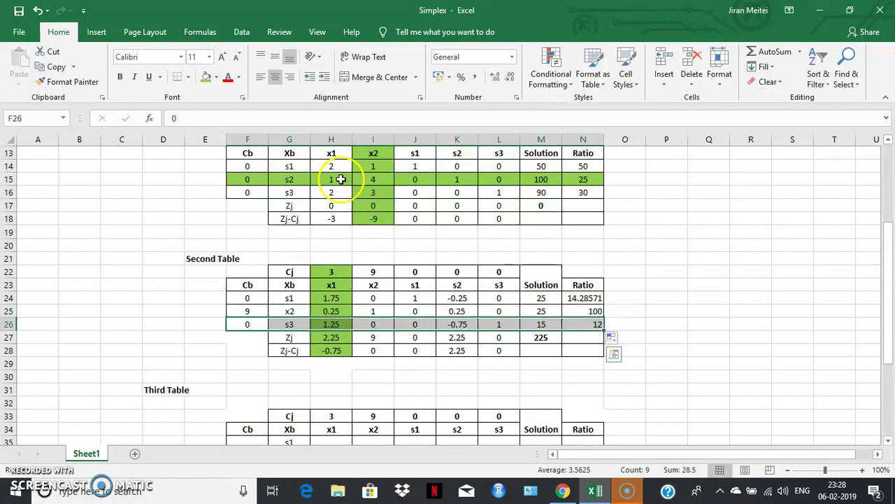
click(205, 83)
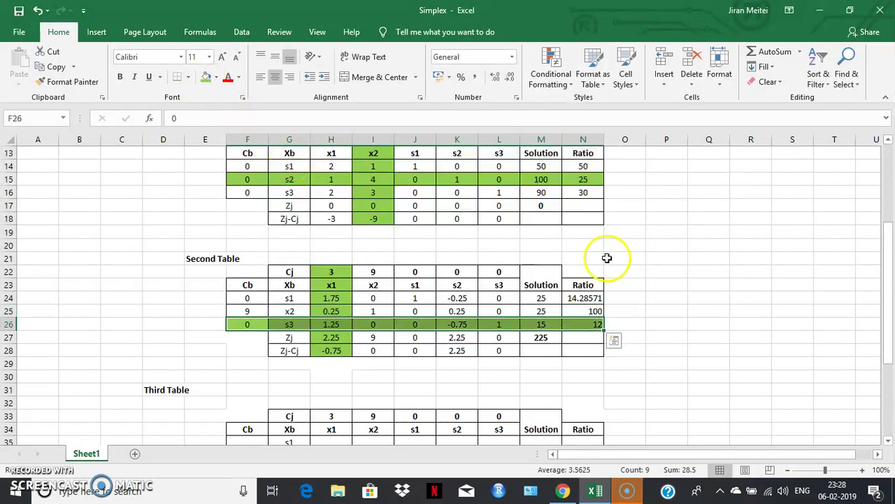
drag(890, 238, 891, 275)
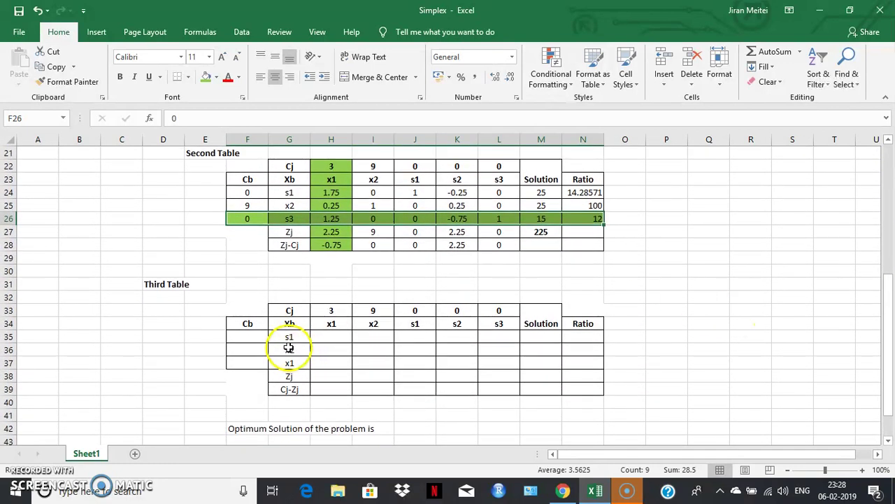
Step: Replace the Third Table's basic variable labels with s1, x2 and x1
drag(288, 337, 287, 361)
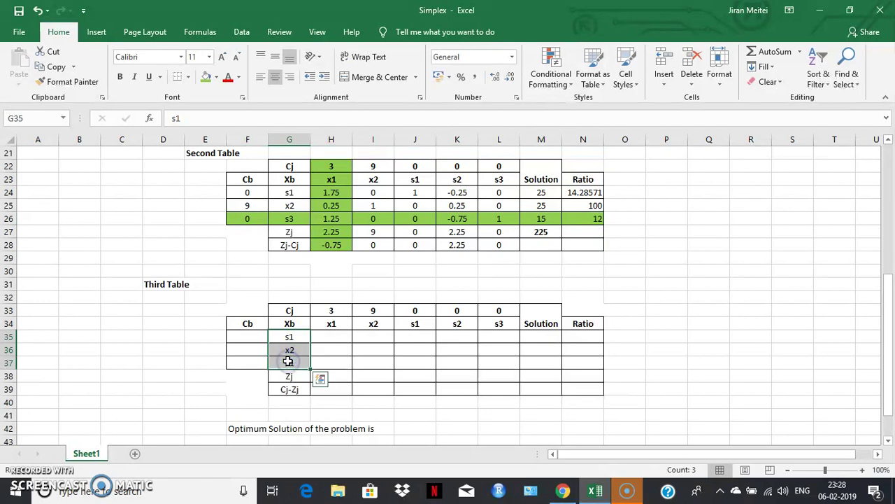
key(Delete)
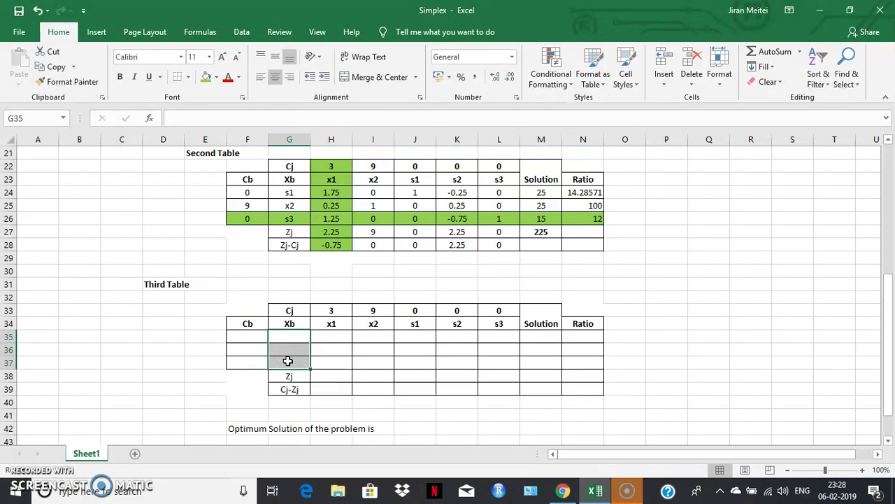
click(289, 338)
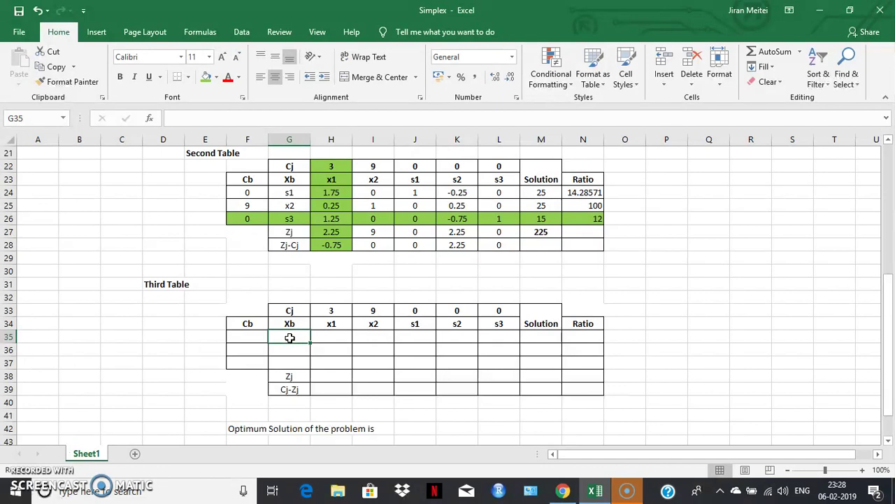
text(s1)
key(Return)
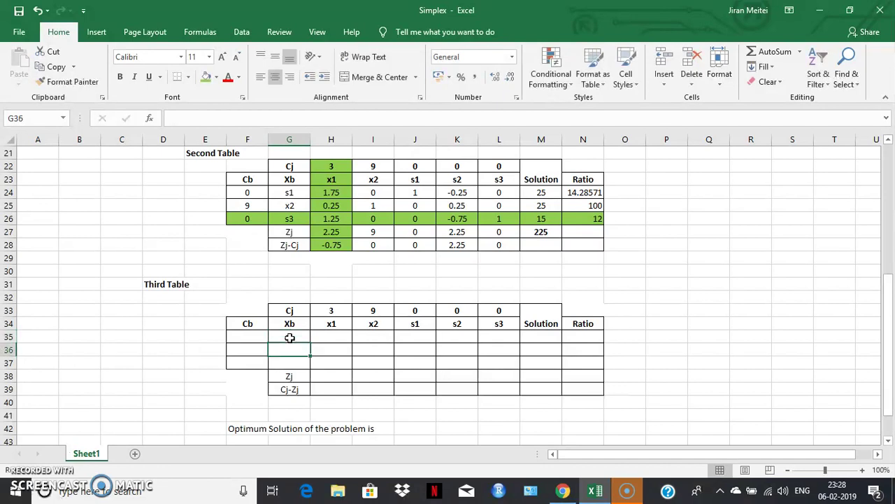
text(x2)
key(Return)
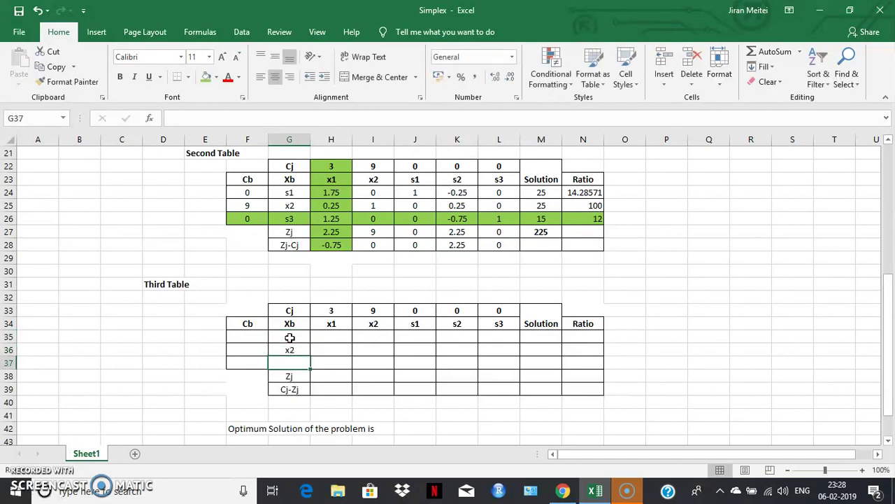
text(x1)
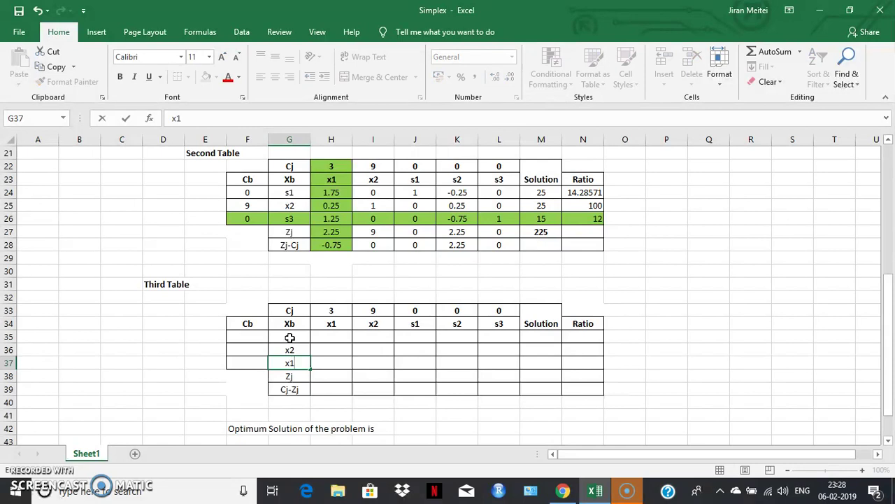
click(246, 336)
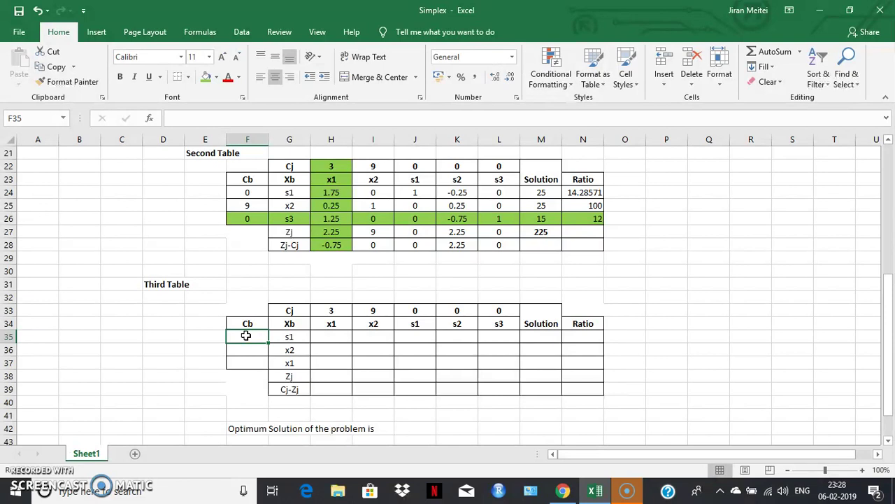
Step: Enter Cb values 9 for the x2 row and 3 for the x1 row
key(Down)
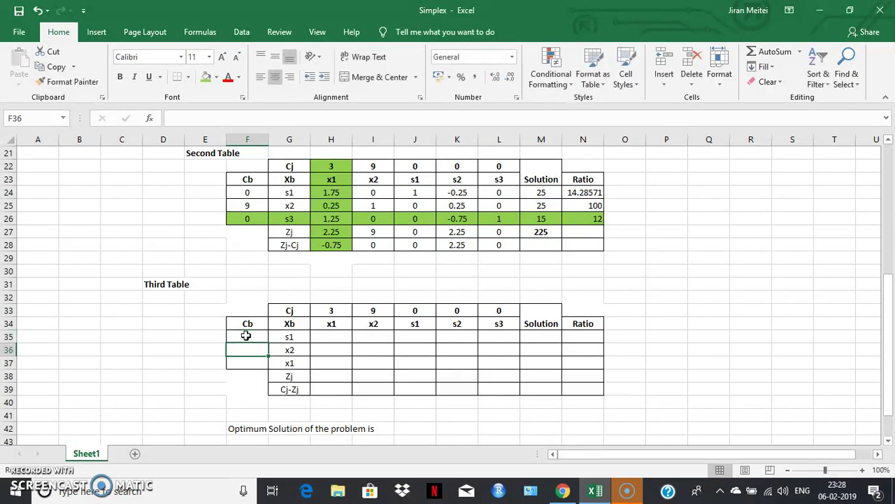
text(9)
key(Return)
text(3)
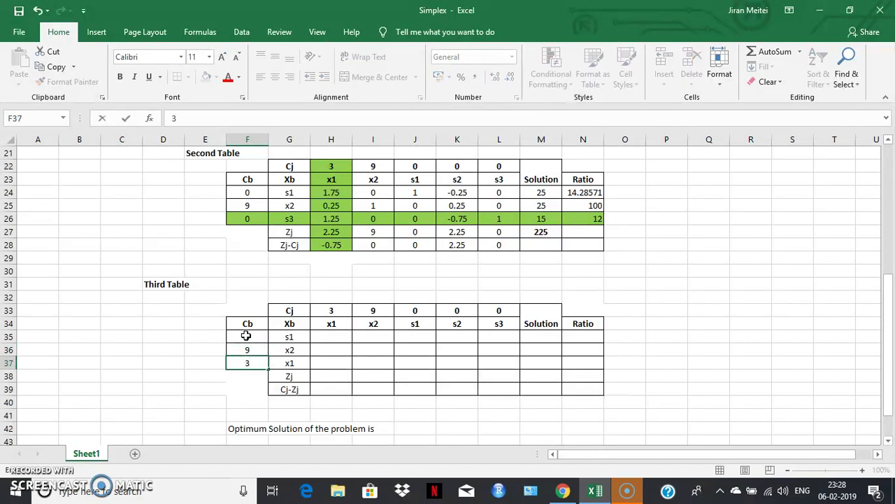
click(330, 363)
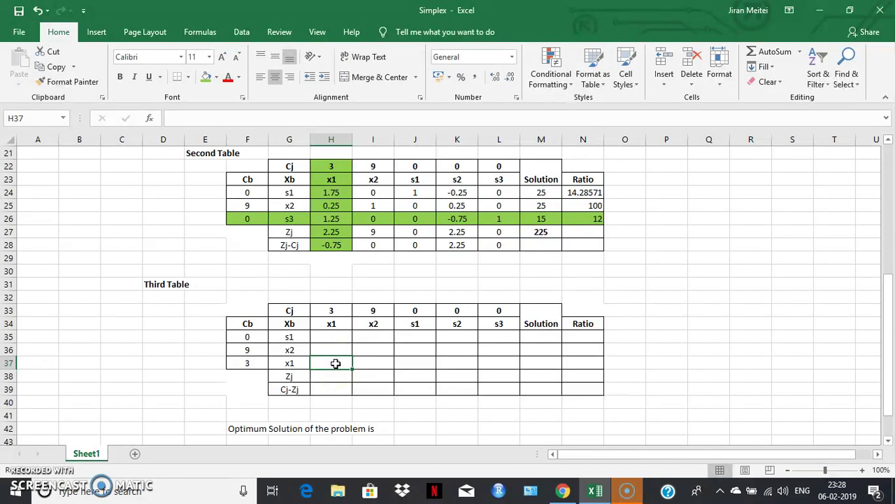
Step: Enter =H26/$H$26 in H37 and fill across to M37, giving 1, 0, 0, -0.6, 0.8, 12
text(=)
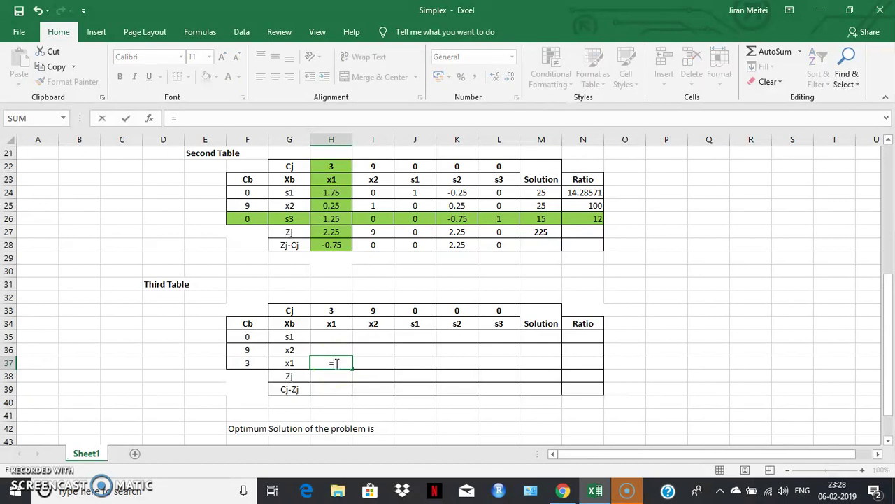
click(326, 219)
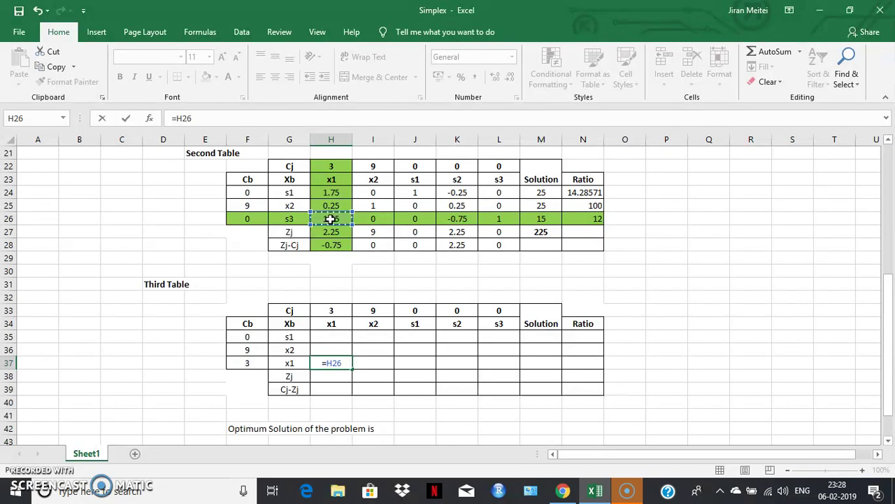
text(/)
click(331, 219)
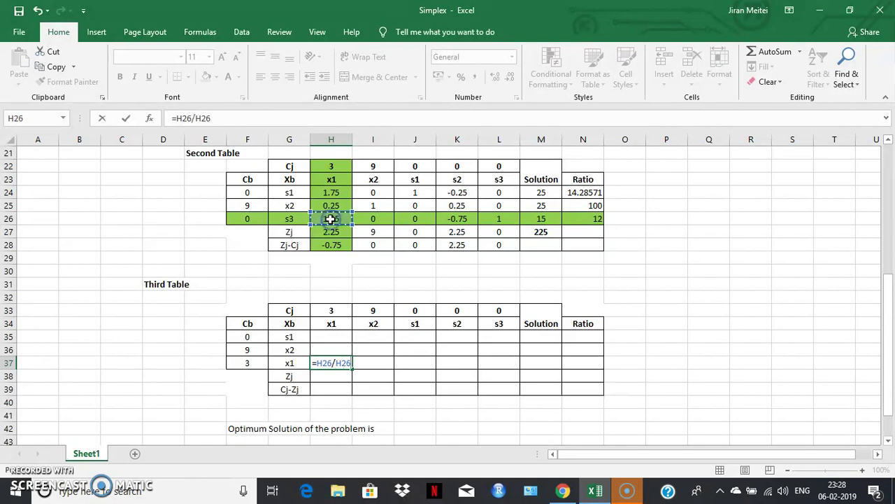
key(F4)
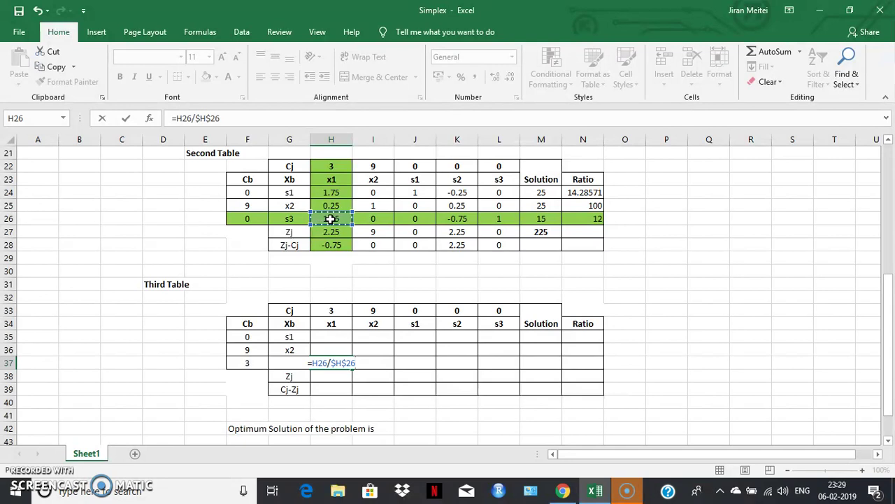
key(Return)
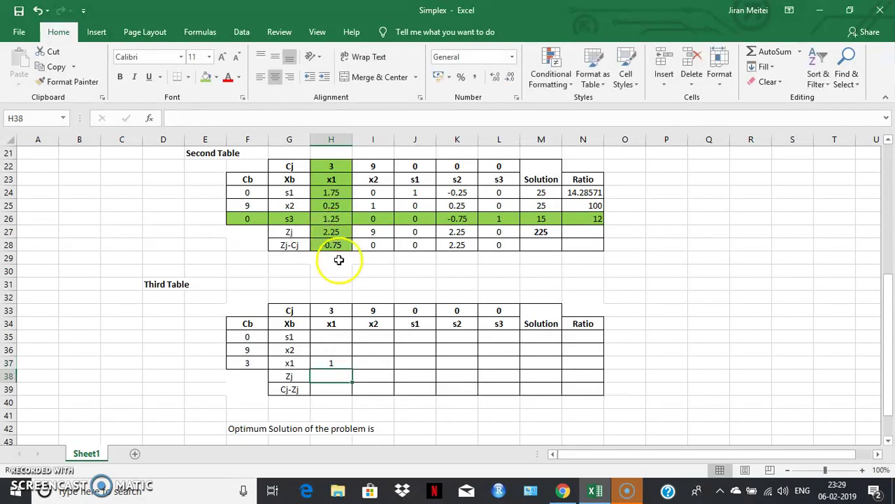
click(338, 362)
drag(352, 369, 515, 366)
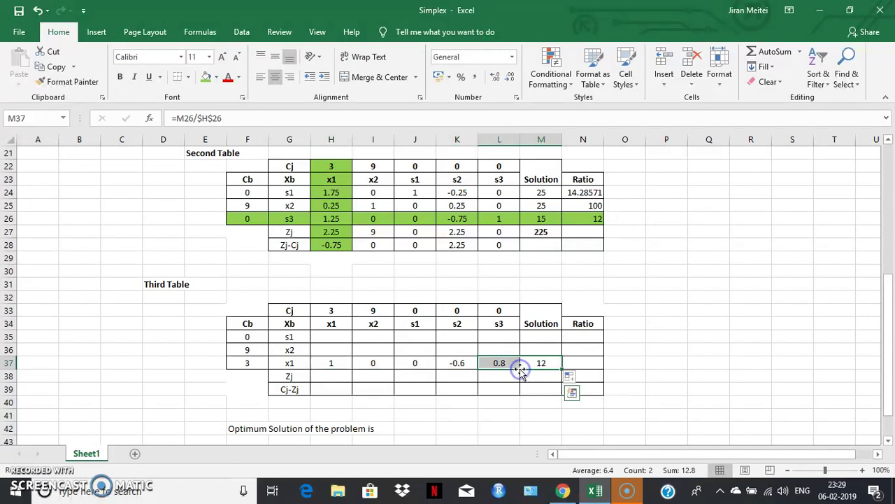
Step: Enter =H24-H37*$H$24 in H35 and fill right to M35 (0, 0, 1, 0.8, -1.4, 4)
click(333, 337)
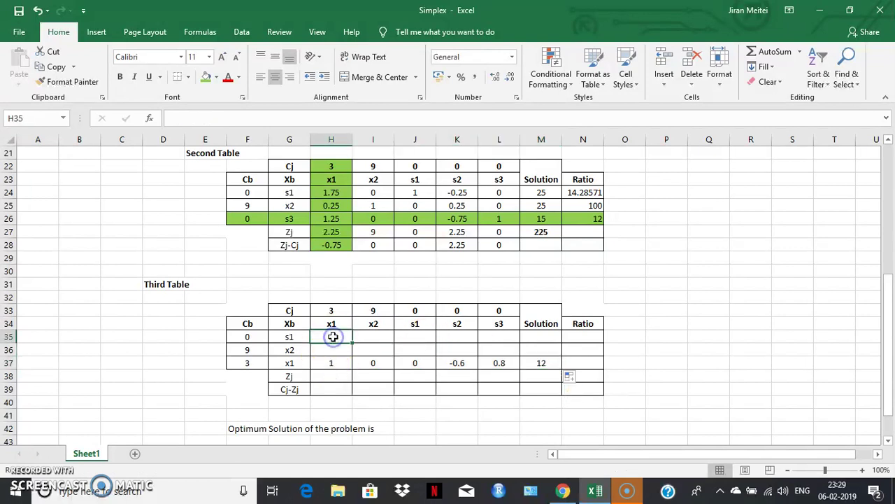
text(=)
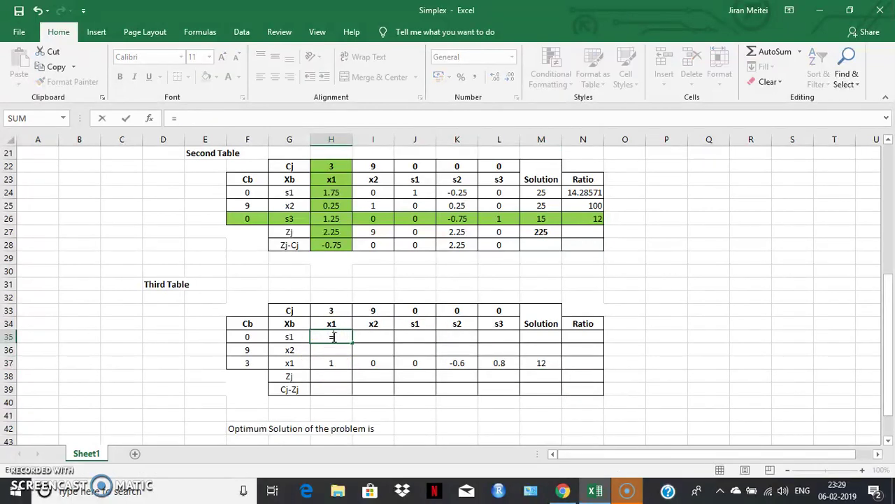
click(326, 192)
text(-)
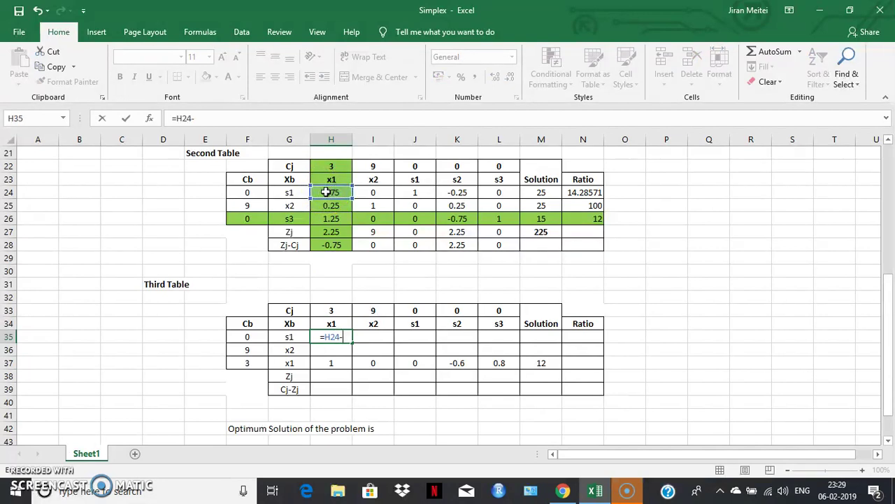
click(331, 362)
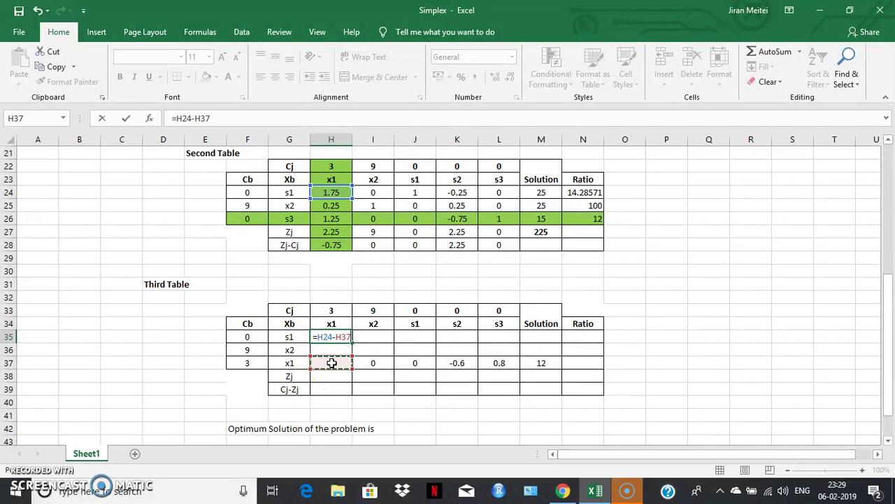
text(*)
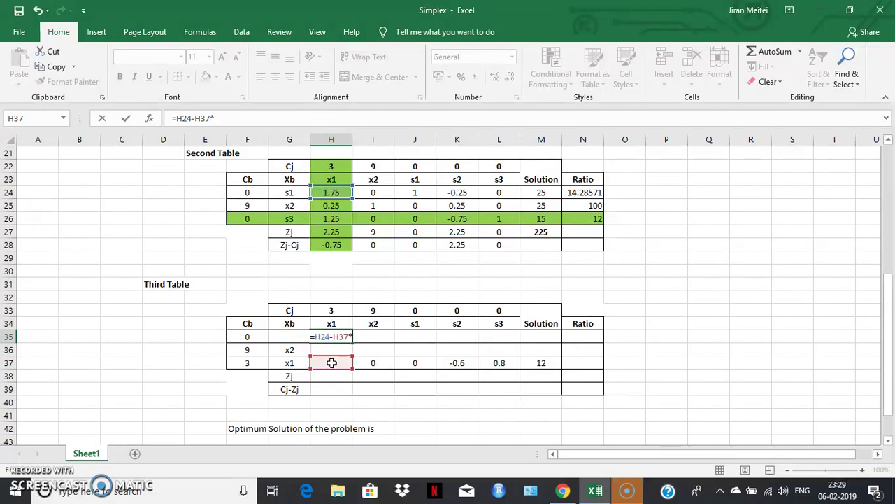
click(340, 192)
key(F4)
key(Return)
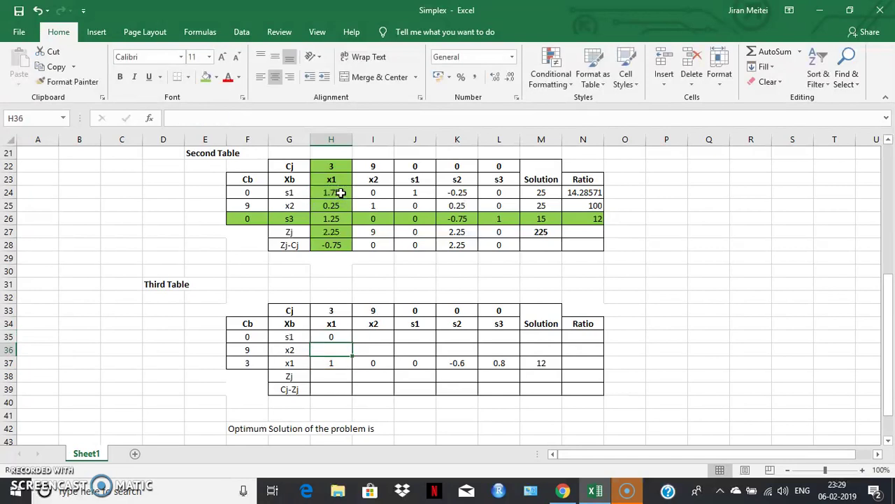
click(339, 336)
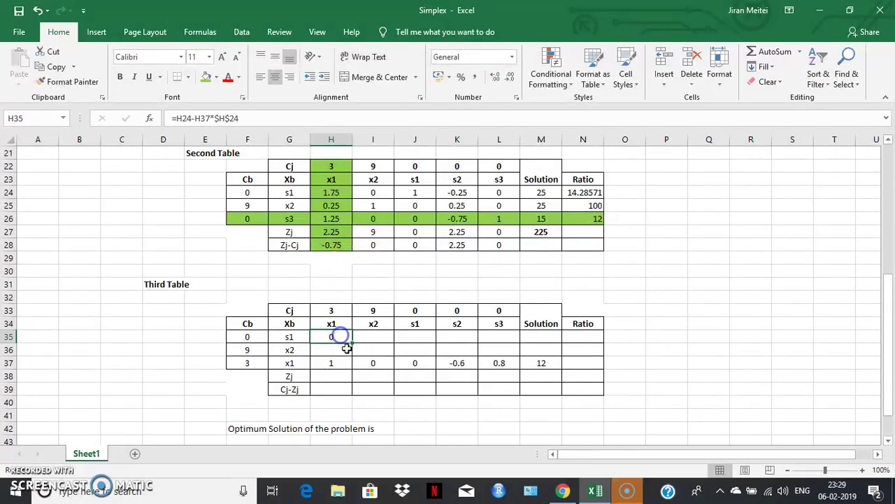
drag(353, 344, 552, 337)
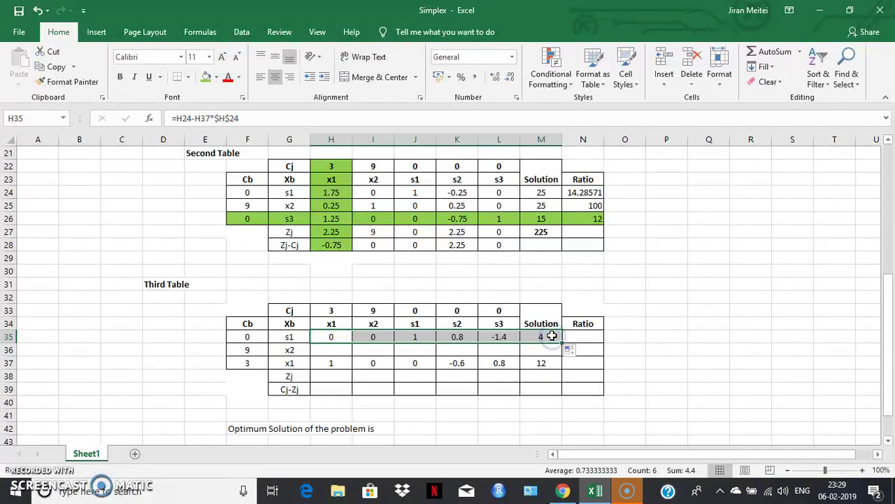
click(325, 353)
Step: Enter =H25-H37*$H$25 in H36 and fill right to M36 (0, 1, 0, 0.4, -0.2, 22)
text(=)
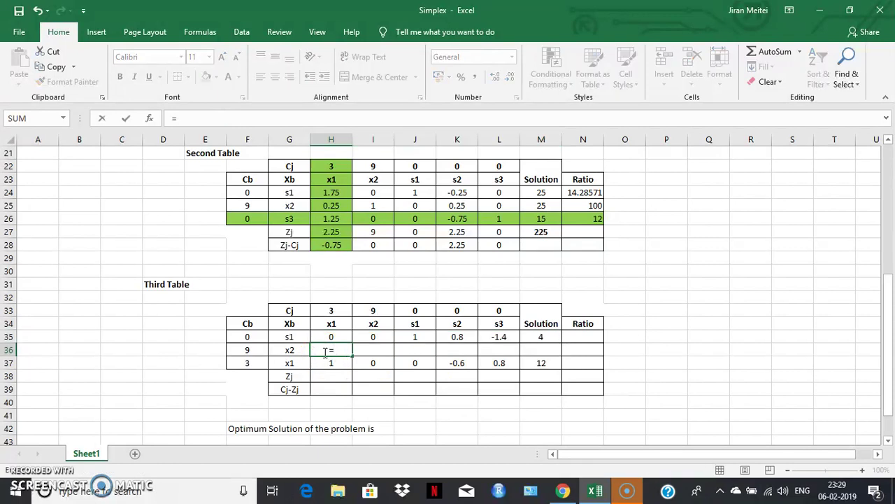
click(331, 207)
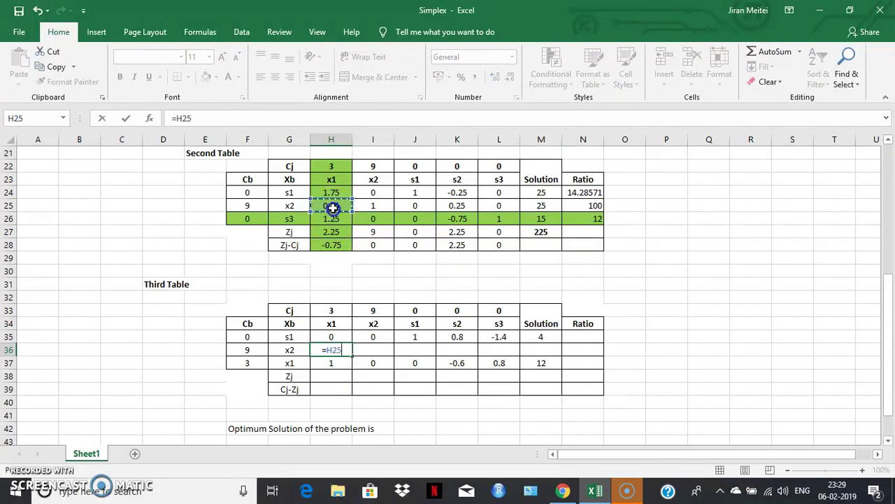
text(-)
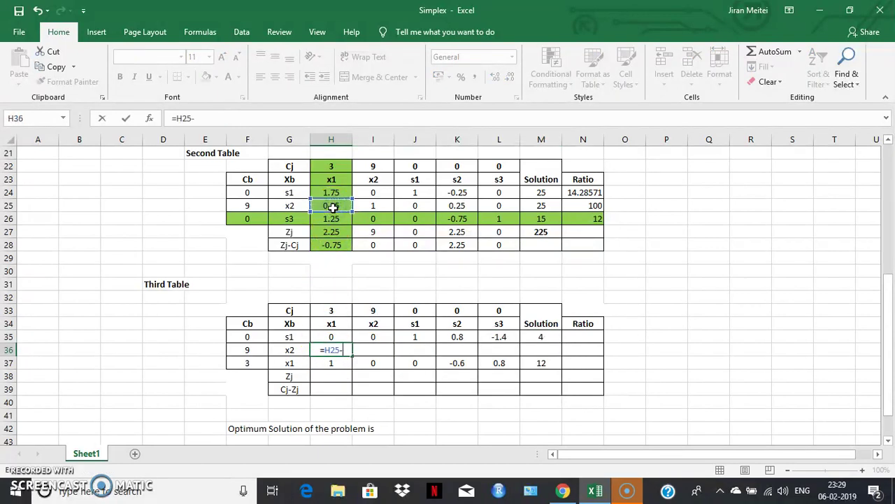
click(331, 363)
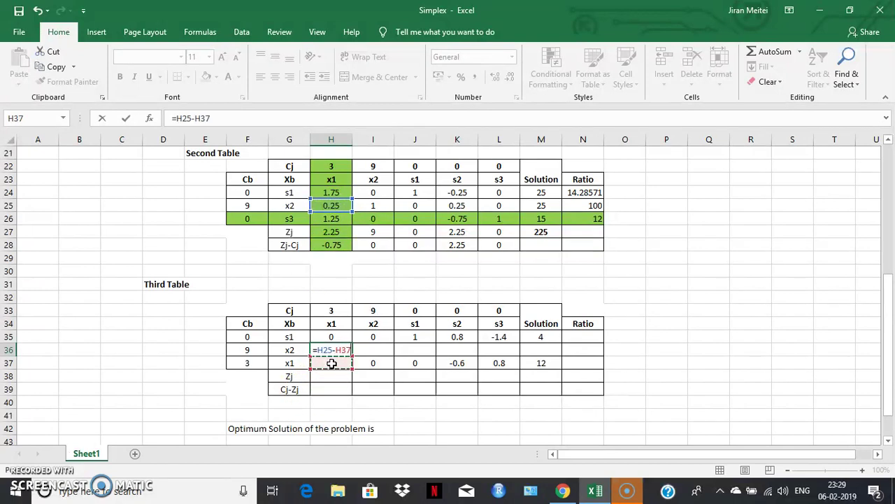
key(Return)
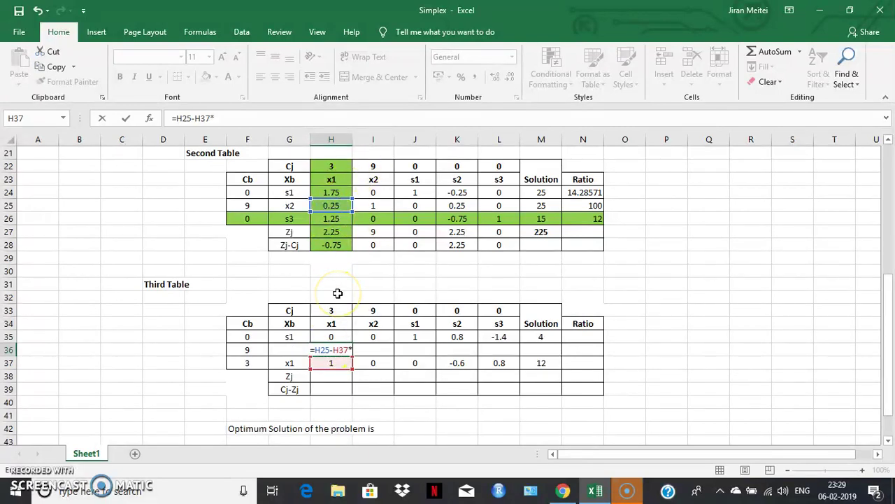
click(339, 205)
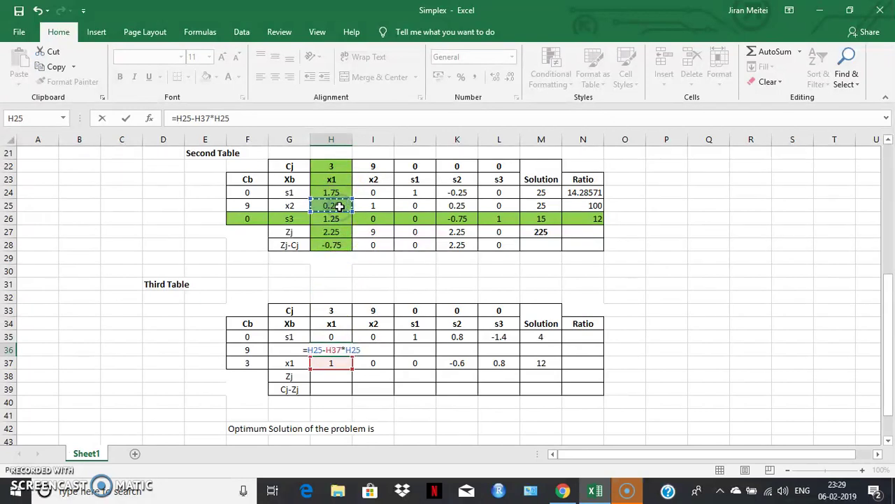
key(F4)
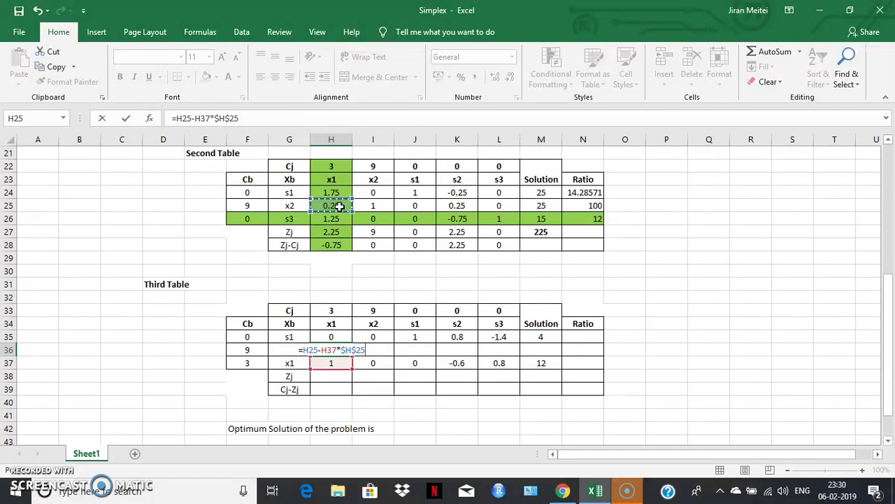
key(Return)
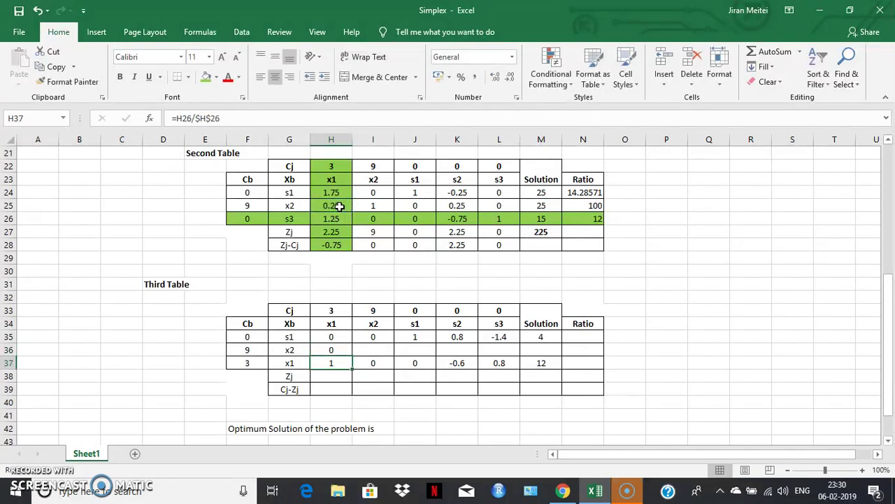
click(336, 346)
drag(352, 356, 547, 350)
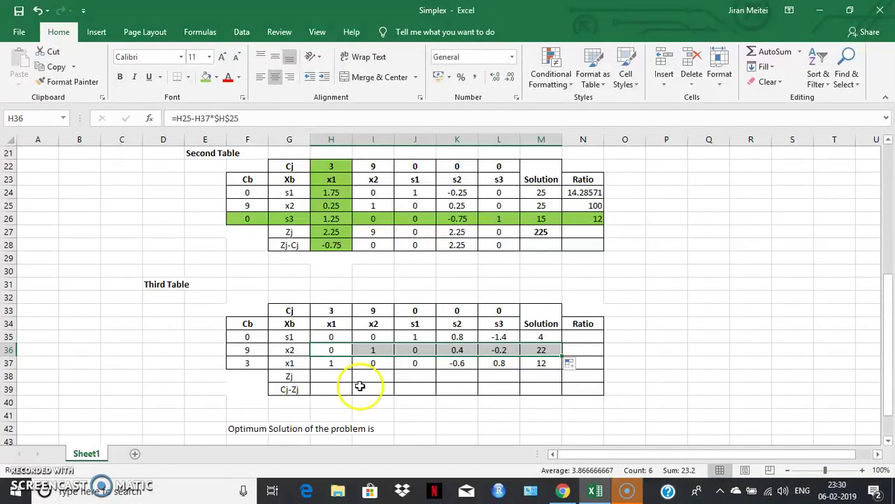
Step: Enter =SUMPRODUCT($F$35:$F$37,H35:H37) in H38 and fill to M38 (3, 9, 0, 1.8, 0.6, 234)
click(331, 378)
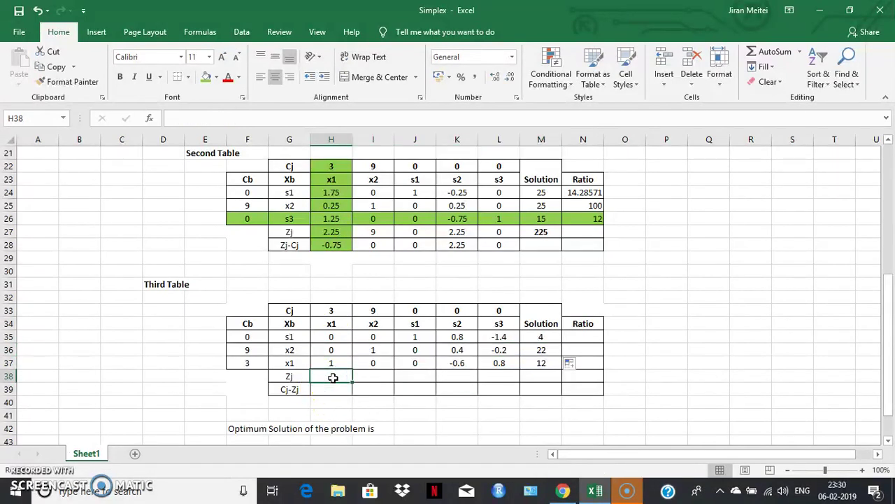
text(=sum)
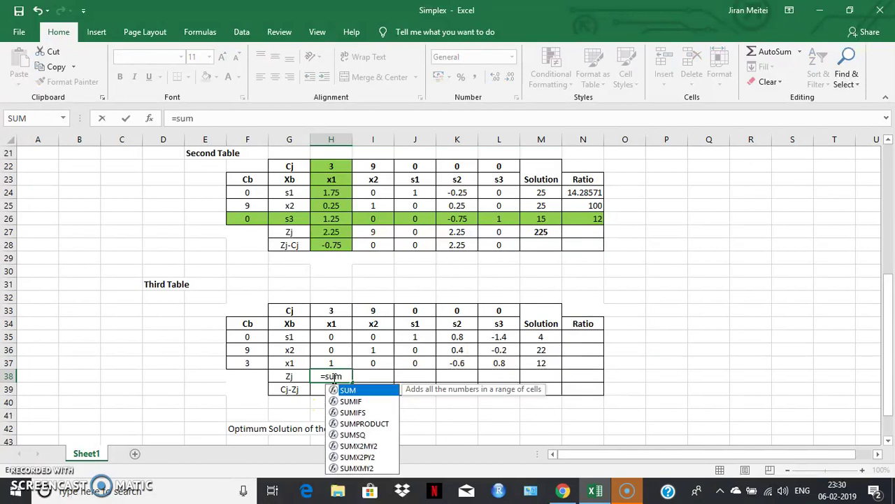
text(p)
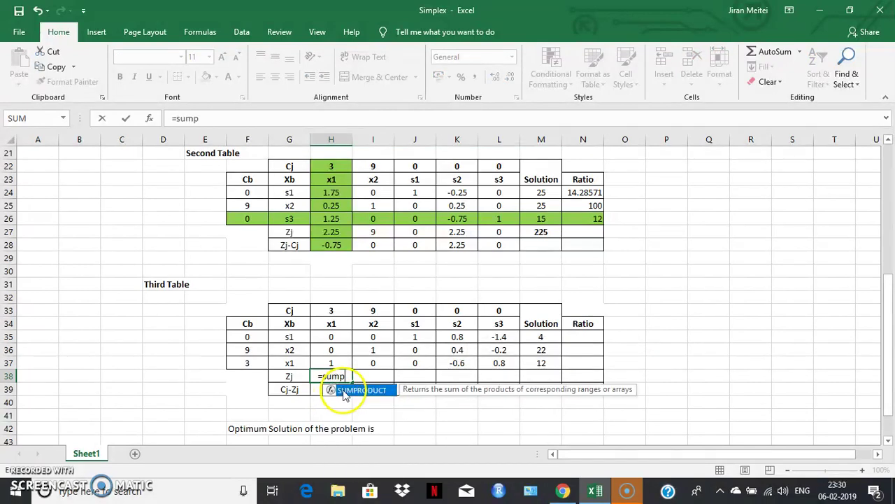
double_click(343, 390)
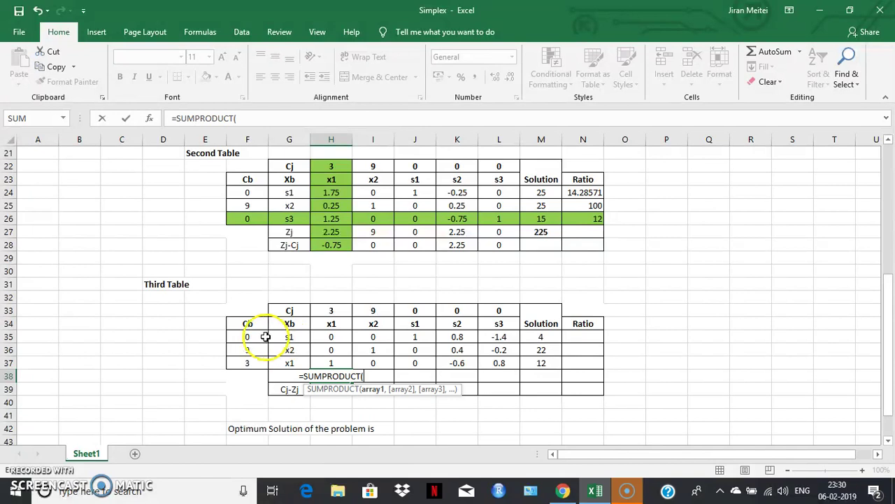
drag(259, 342, 254, 363)
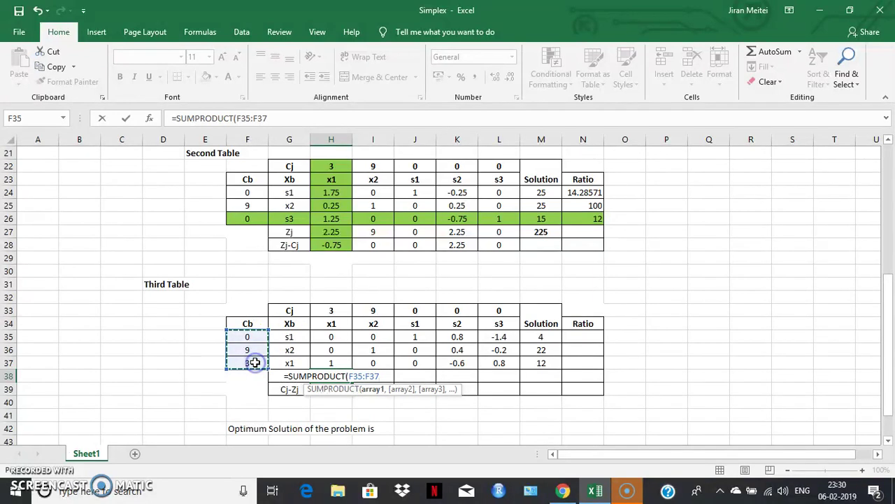
key(F4)
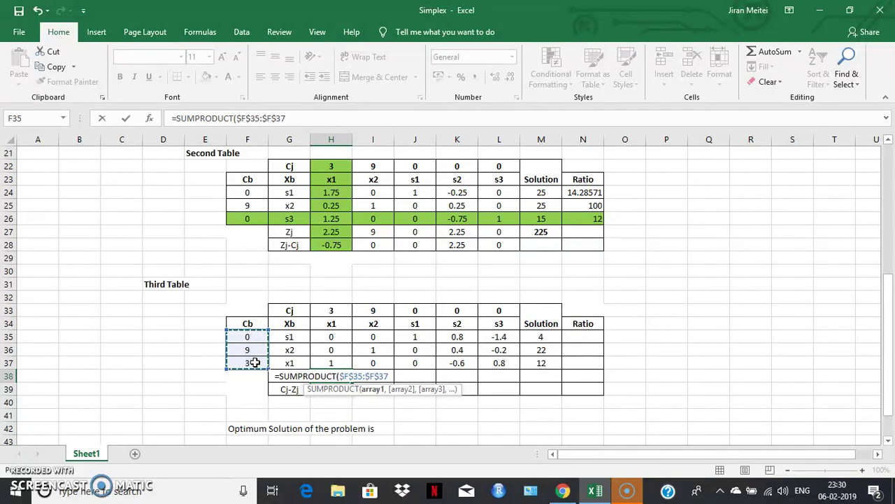
text(,)
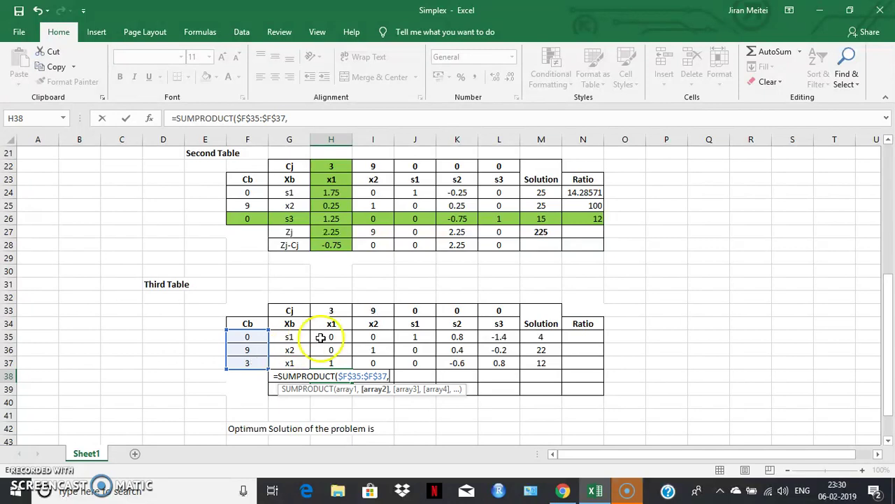
drag(332, 338, 325, 363)
key(Return)
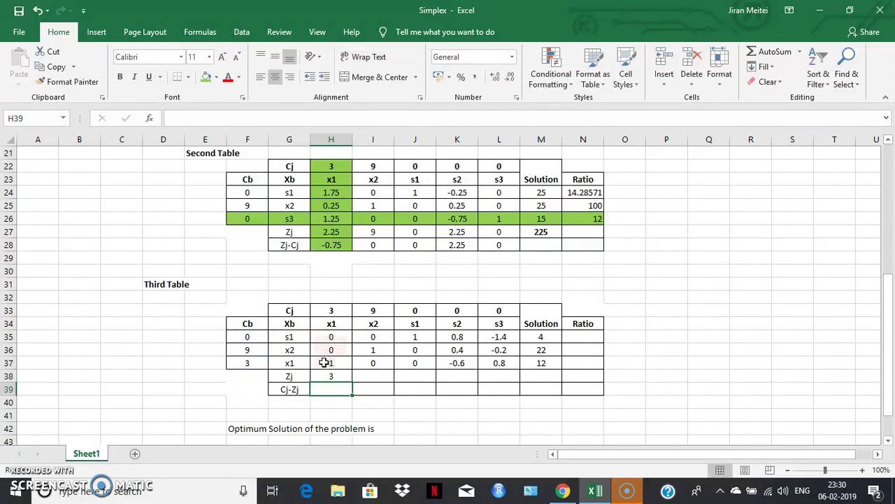
click(328, 375)
drag(353, 384, 543, 371)
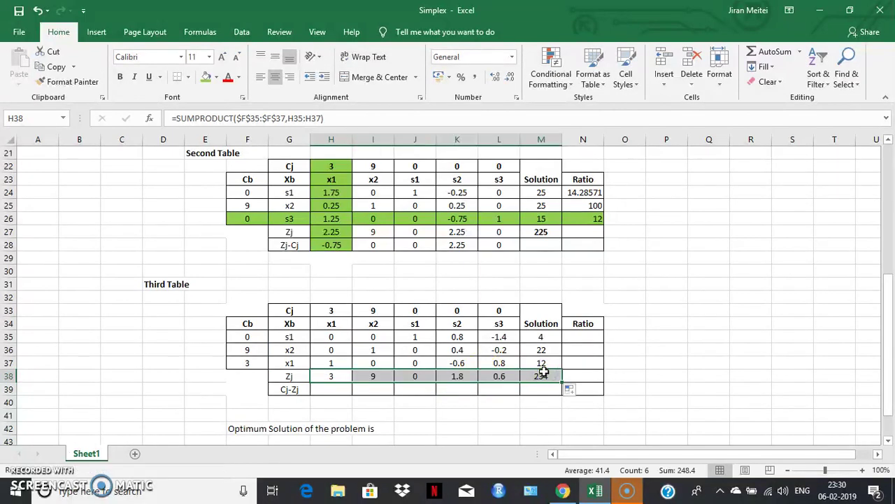
click(337, 391)
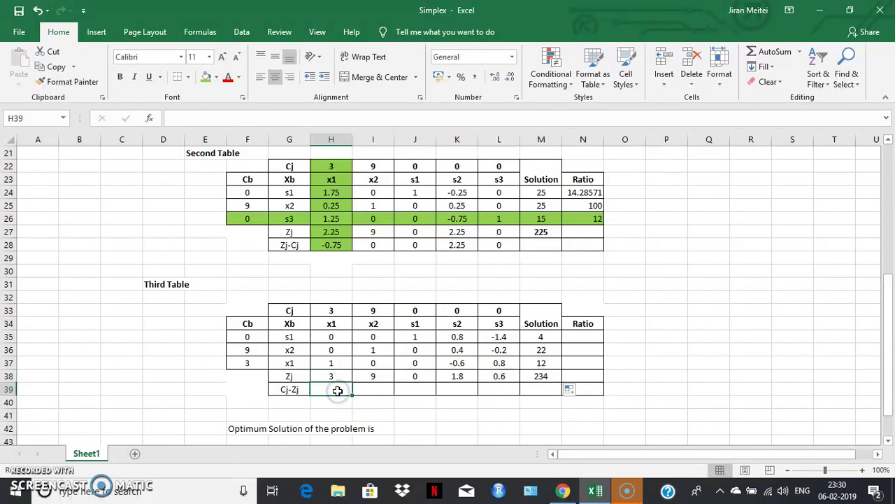
text(=)
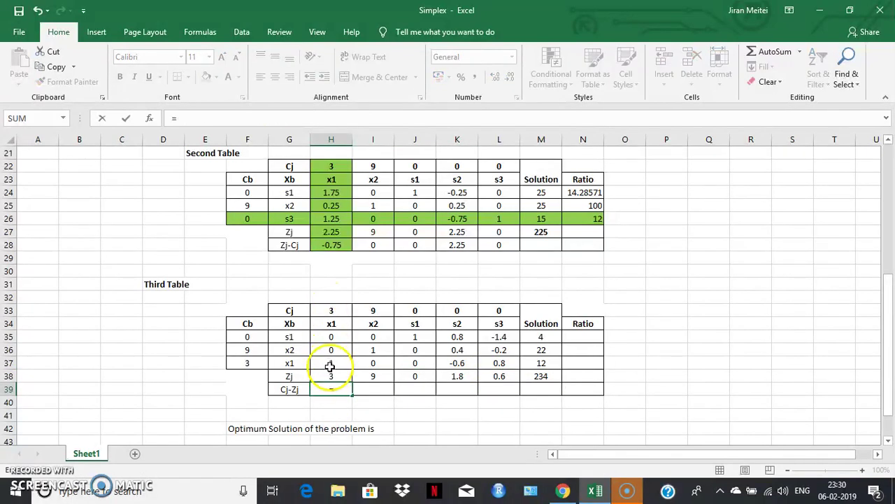
Step: Fill the third table's bottom row with Zj minus Cj, giving 0, 0, 0, 1.8, 0.6
click(330, 375)
text(-)
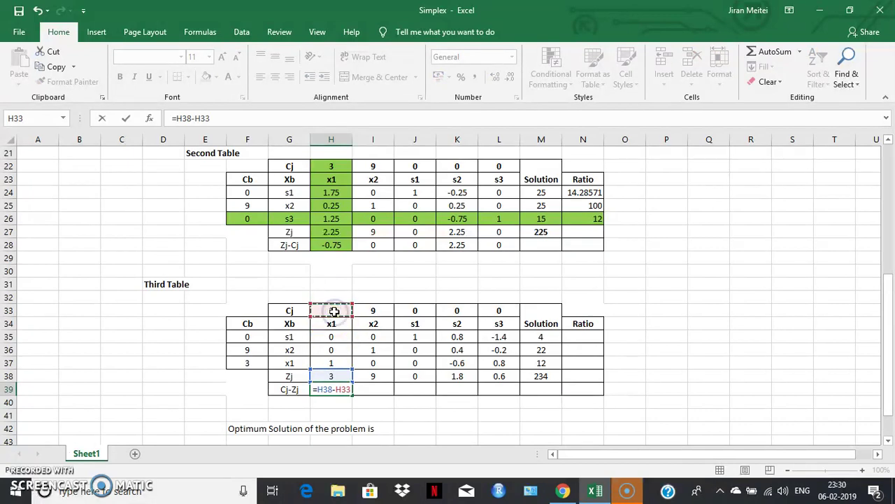
key(Return)
click(335, 385)
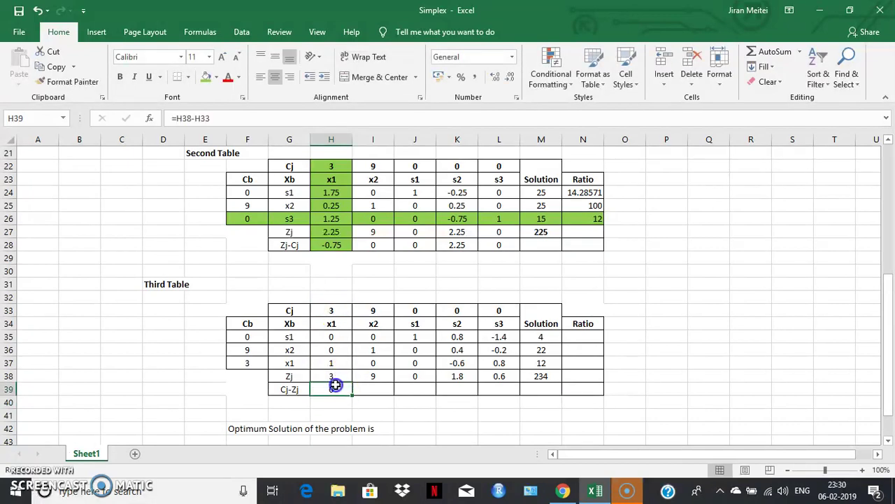
drag(352, 395, 508, 387)
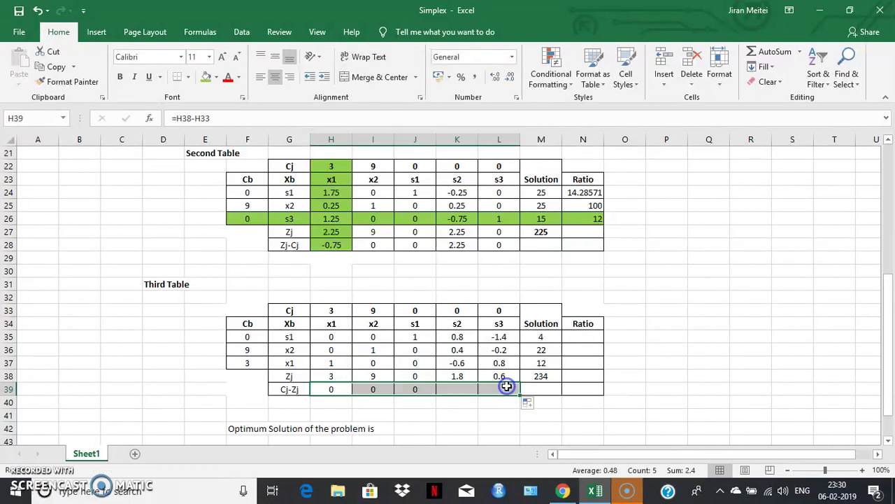
click(663, 388)
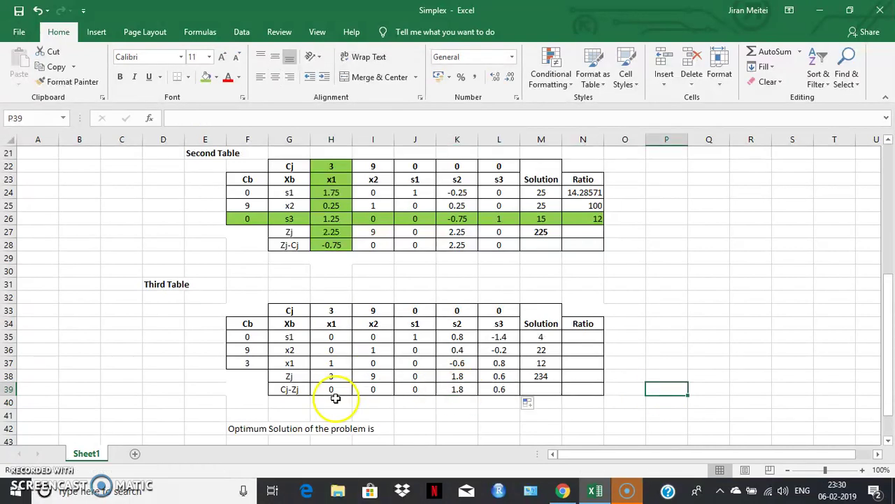
Step: Relabel the third table's bottom row Zj-Cj using the second table's label
click(296, 248)
key(ctrl+c)
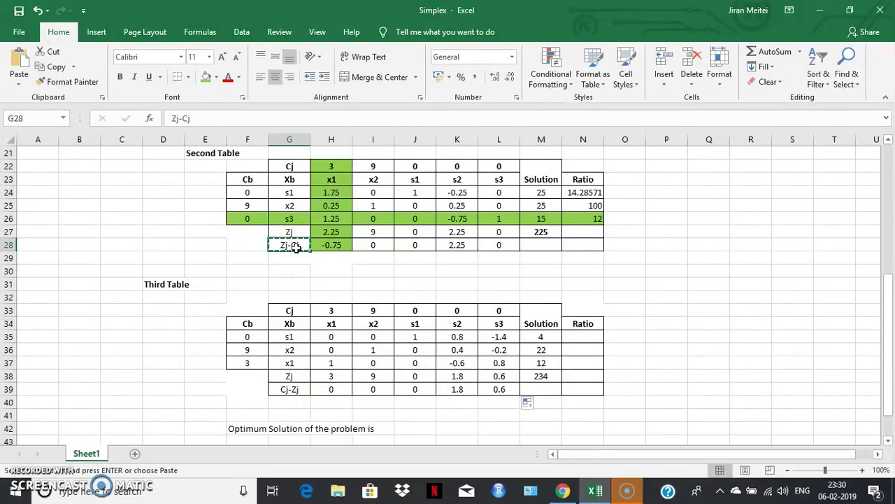
click(288, 391)
key(ctrl+v)
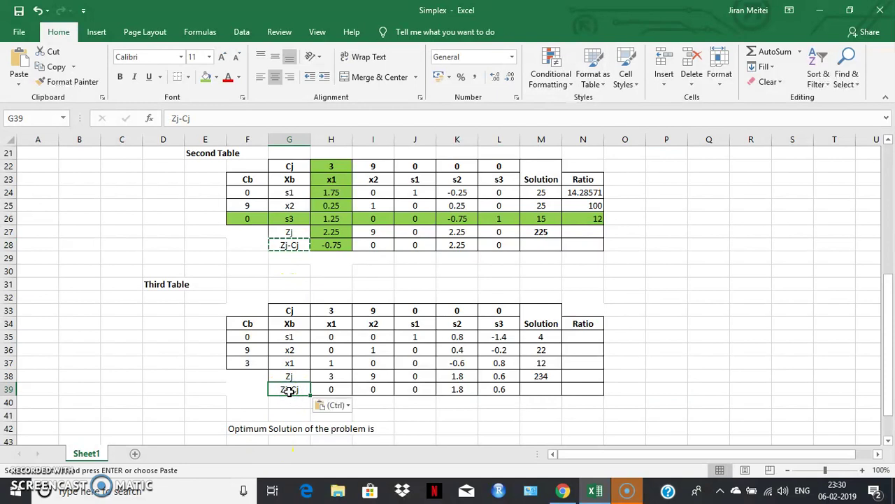
click(439, 418)
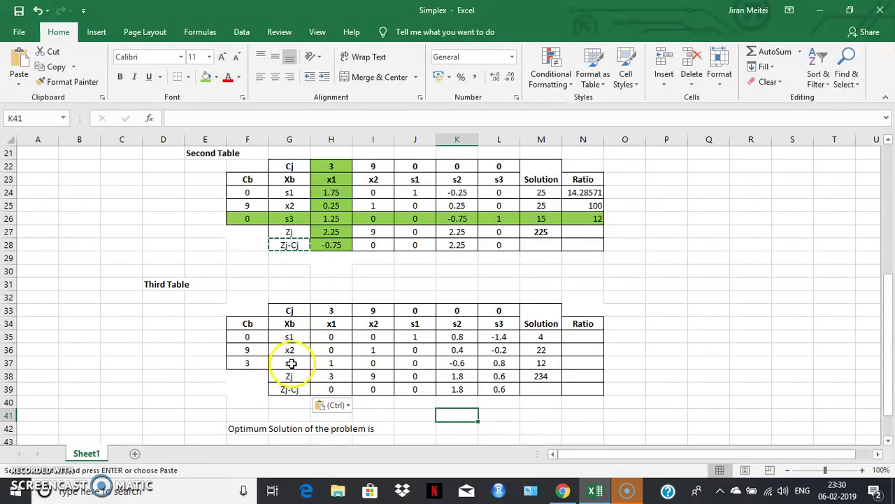
Step: Make the Zj total 234 bold
click(543, 377)
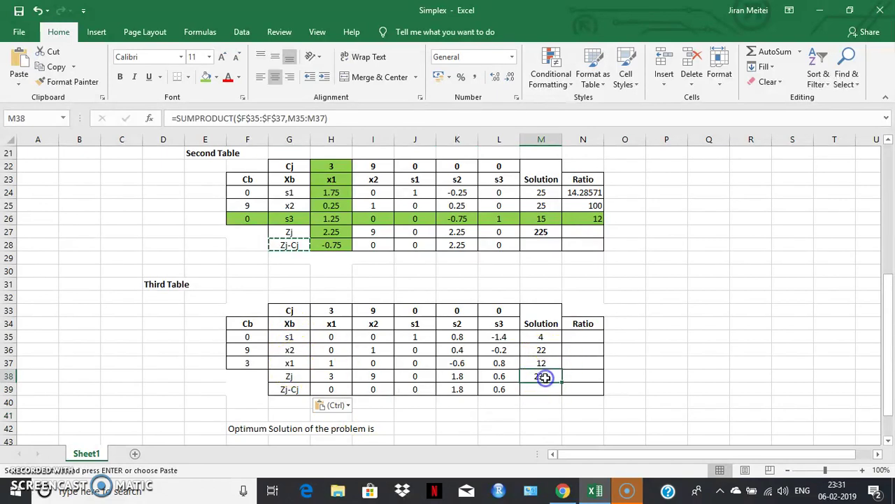
click(120, 77)
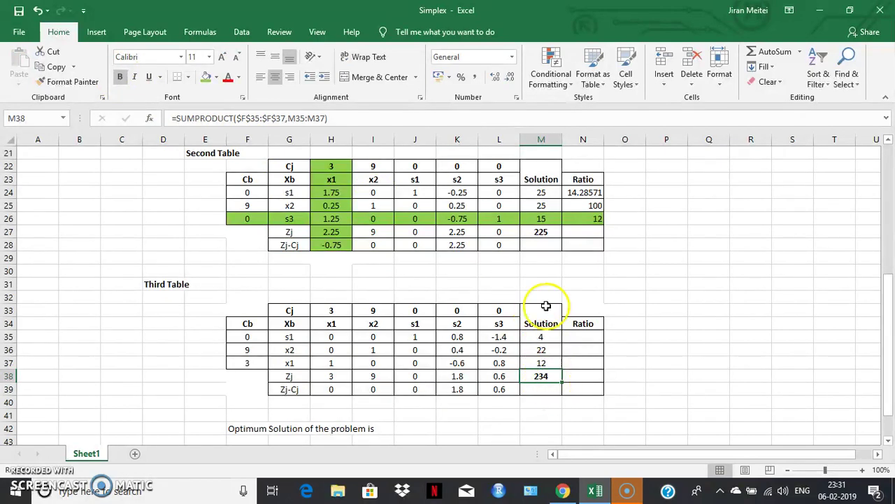
click(666, 362)
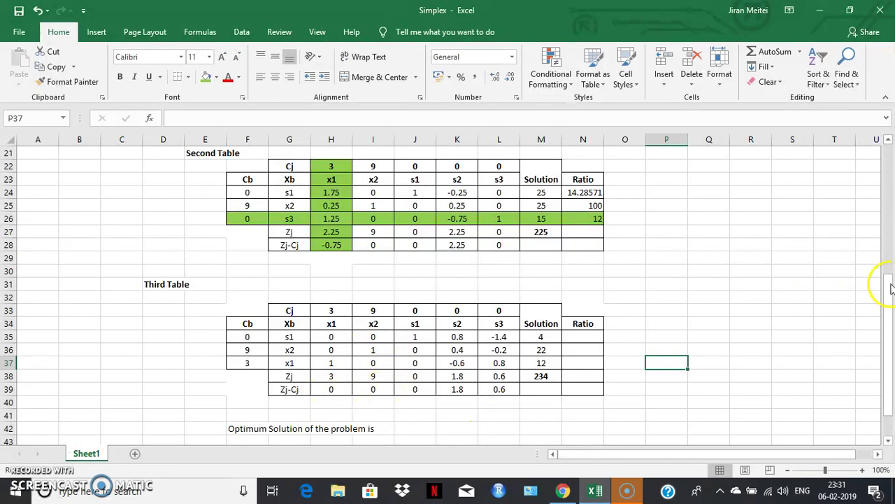
Step: Below the optimum solution line, enter x1 = 12 and x2 = 22
drag(888, 294, 890, 313)
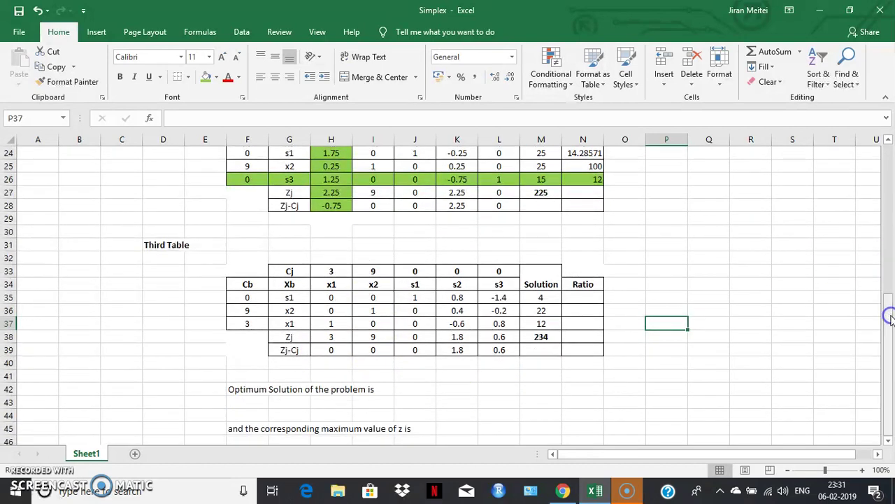
click(263, 404)
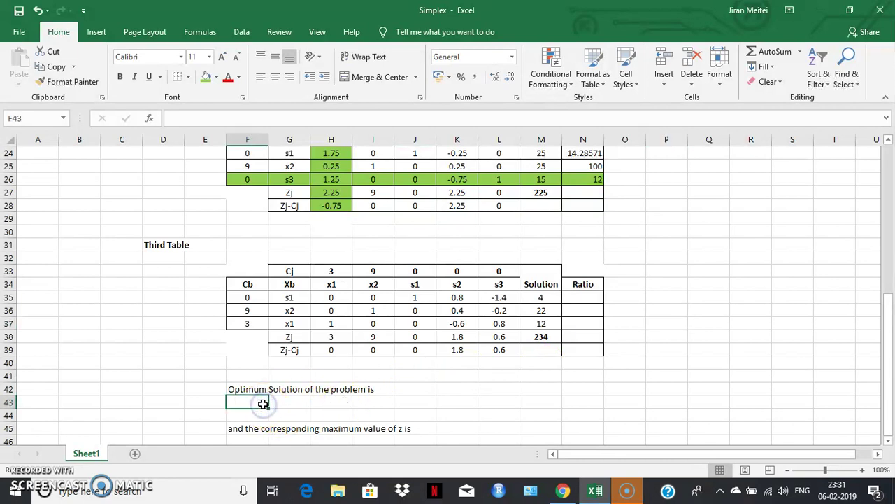
text(x1 =)
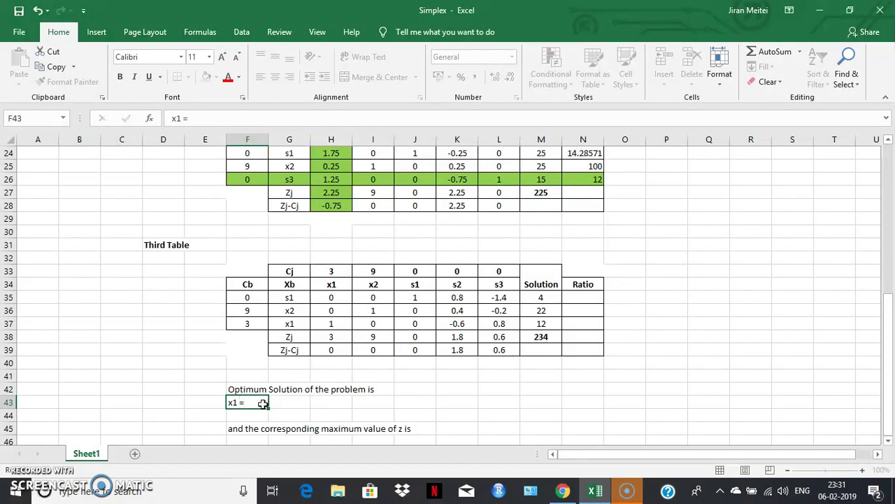
key(Right)
text(12)
key(Return)
key(Left)
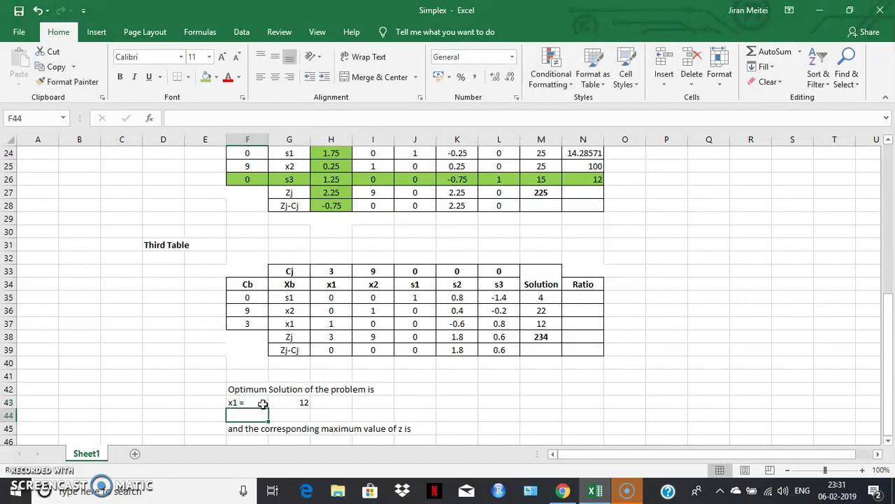
text(x)
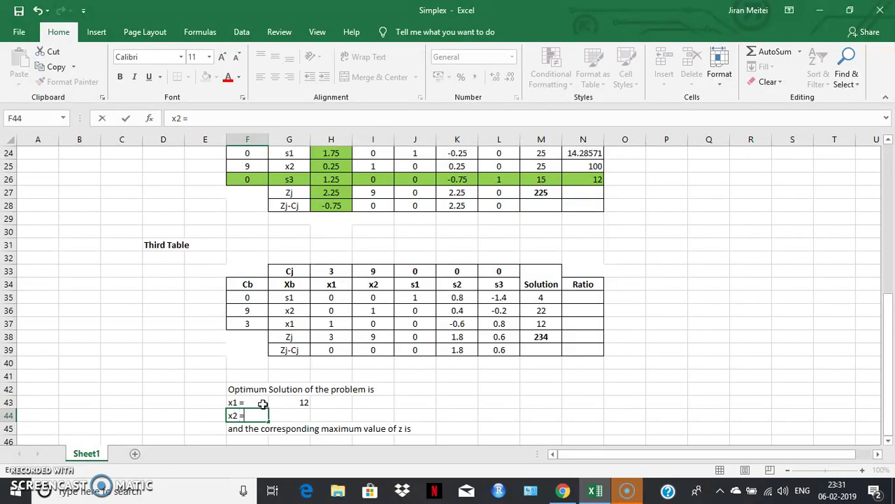
text(2 =)
key(Right)
text(22)
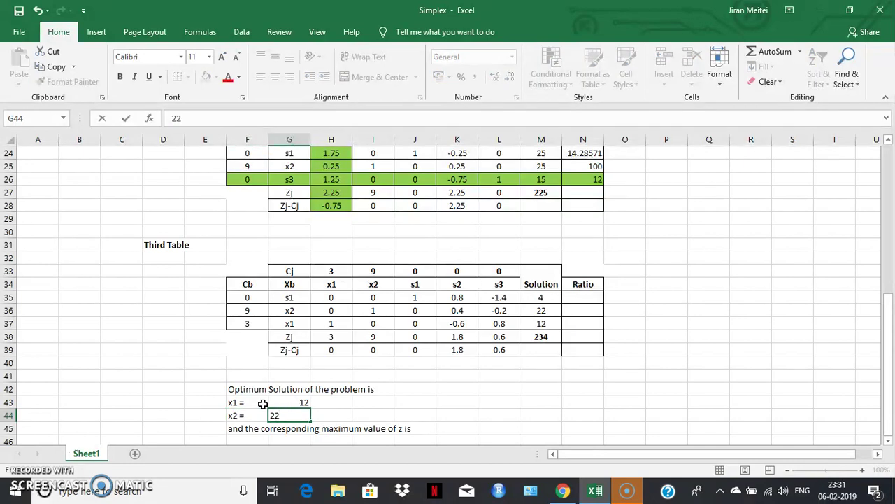
key(Return)
Step: Complete the maximum value of z sentence with 234
click(242, 429)
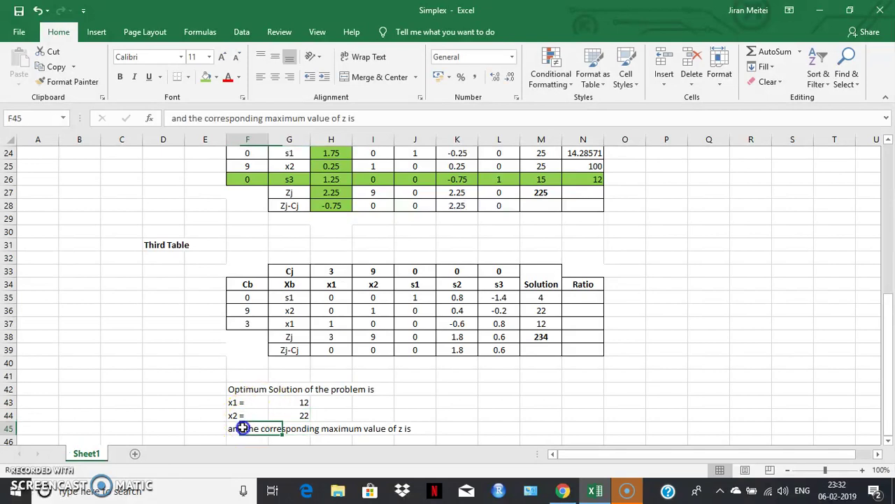
double_click(423, 426)
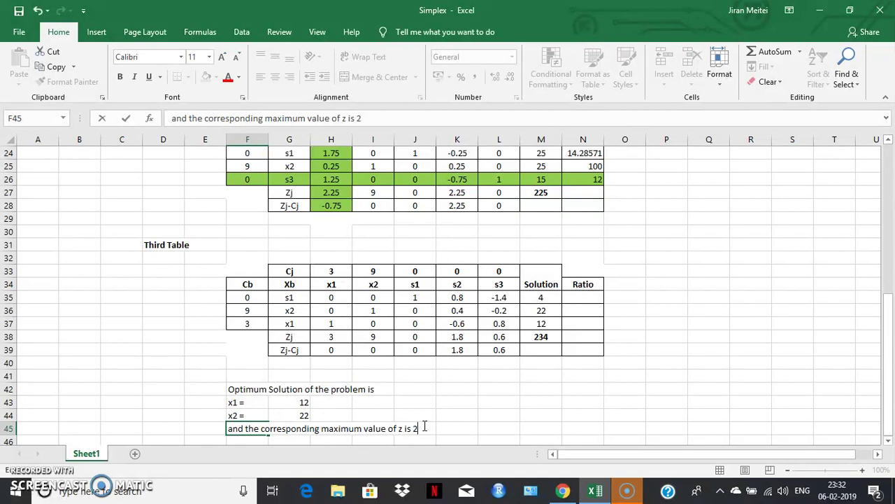
click(514, 430)
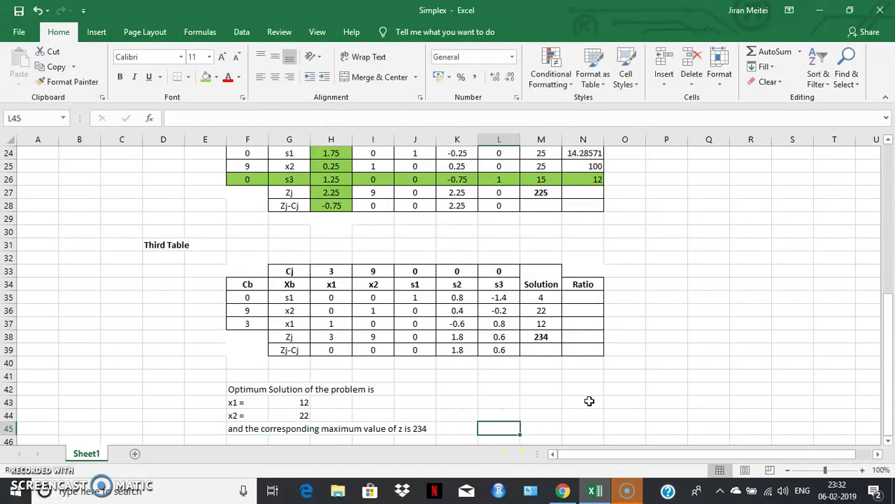